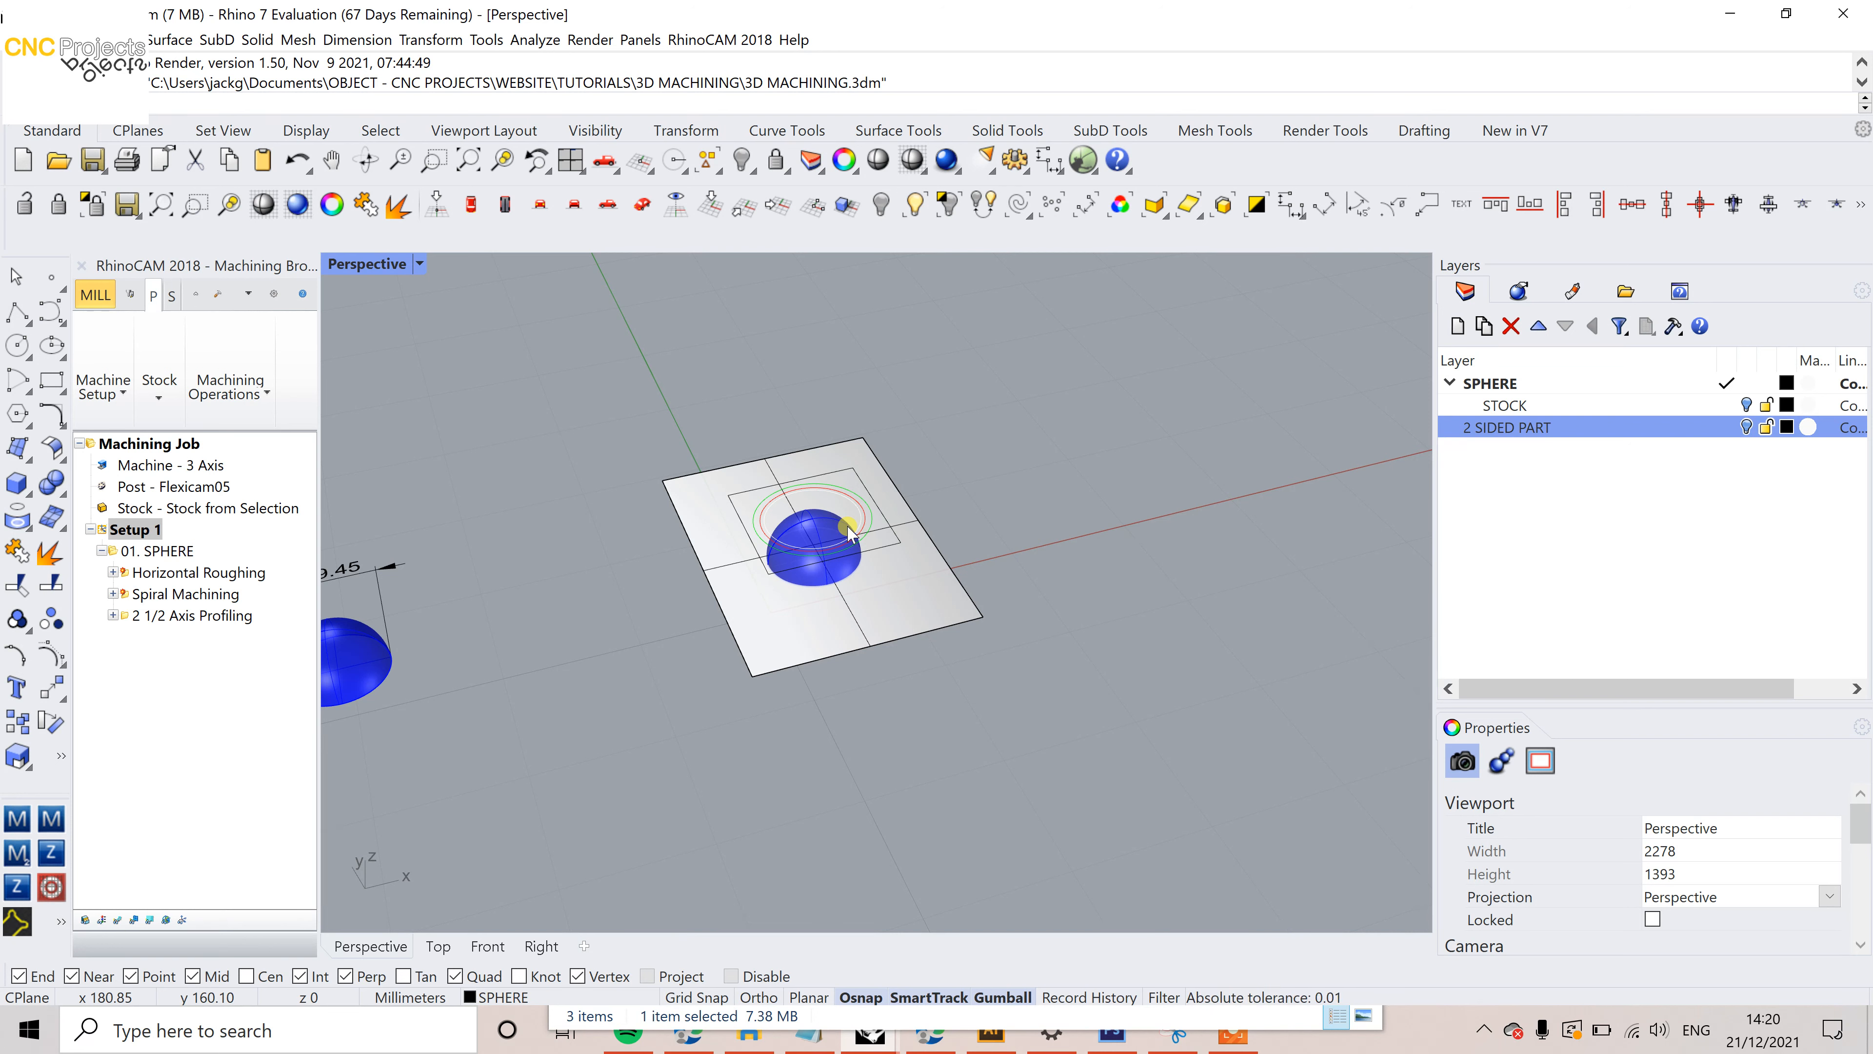
Step: Examine the hemisphere, its surrounding sheet and the square closed curve of the sphere setup
{"action": "scroll", "coordinate": [879, 562], "scroll_direction": "up", "scroll_amount": 2}
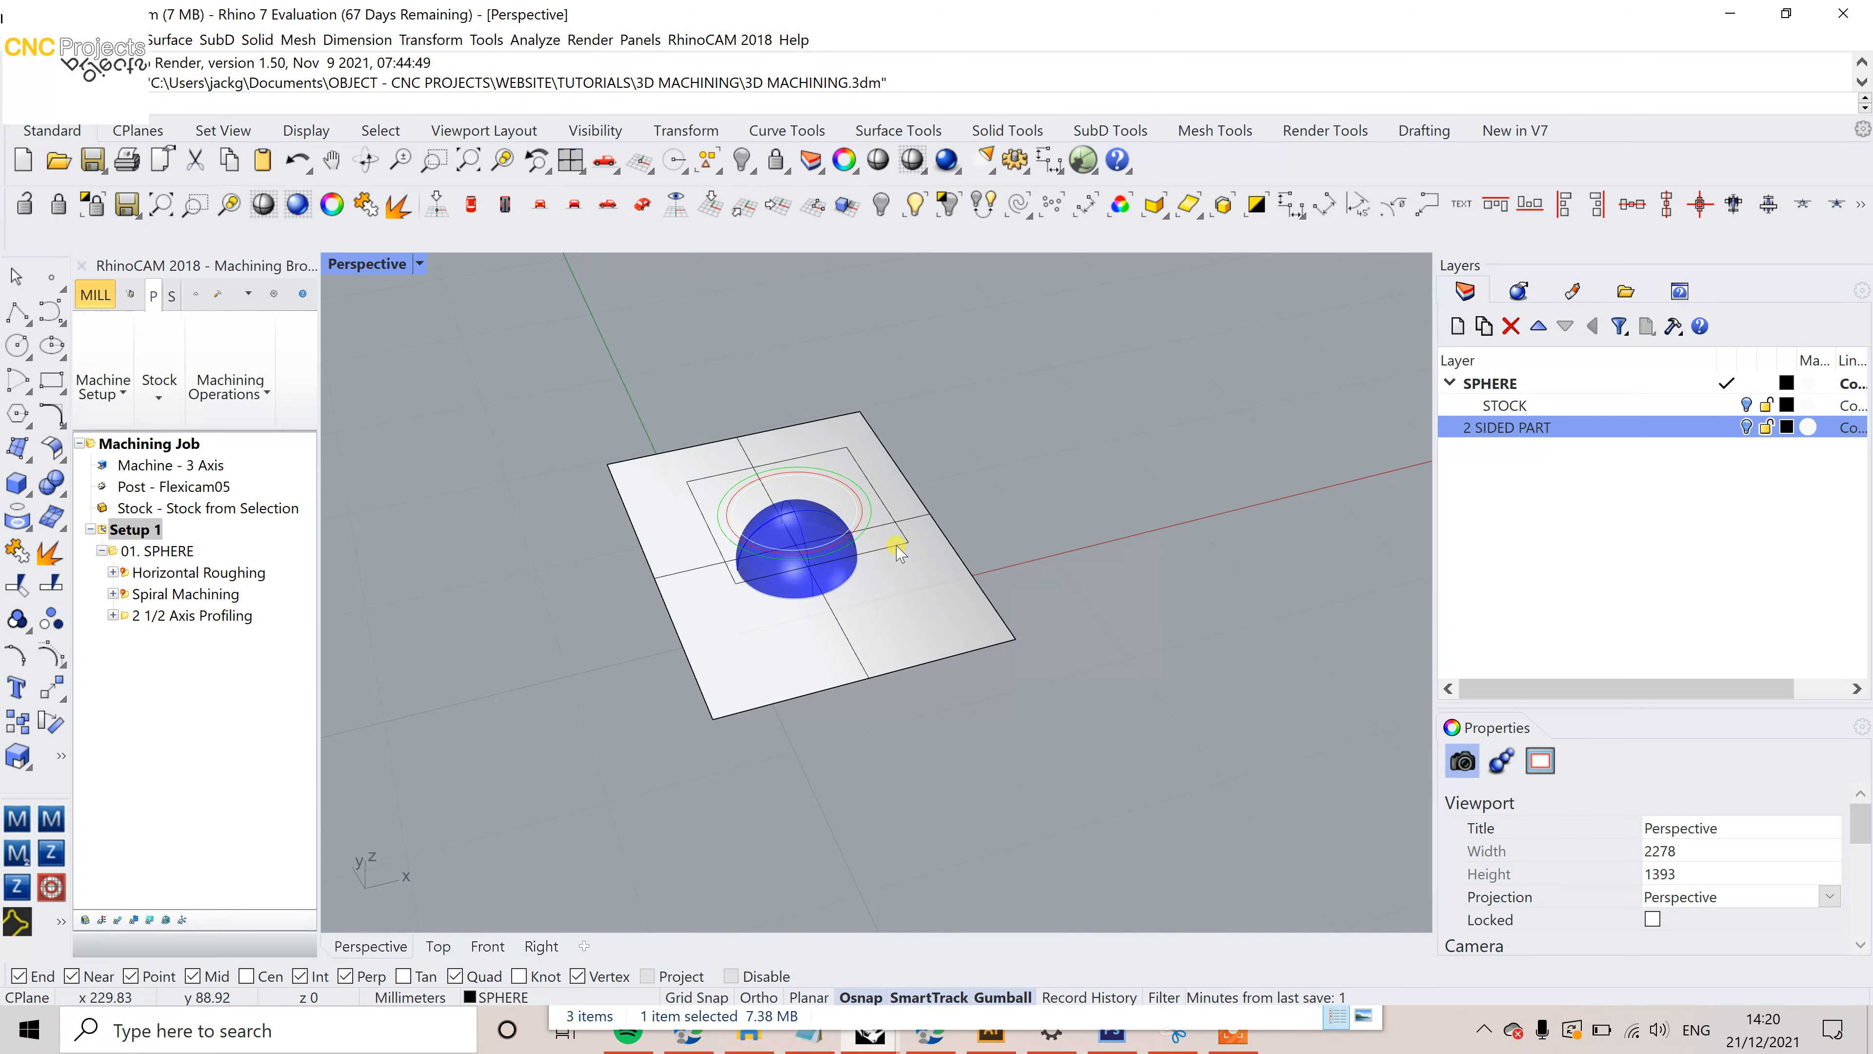
{"action": "scroll", "coordinate": [889, 543], "scroll_direction": "down", "scroll_amount": 1}
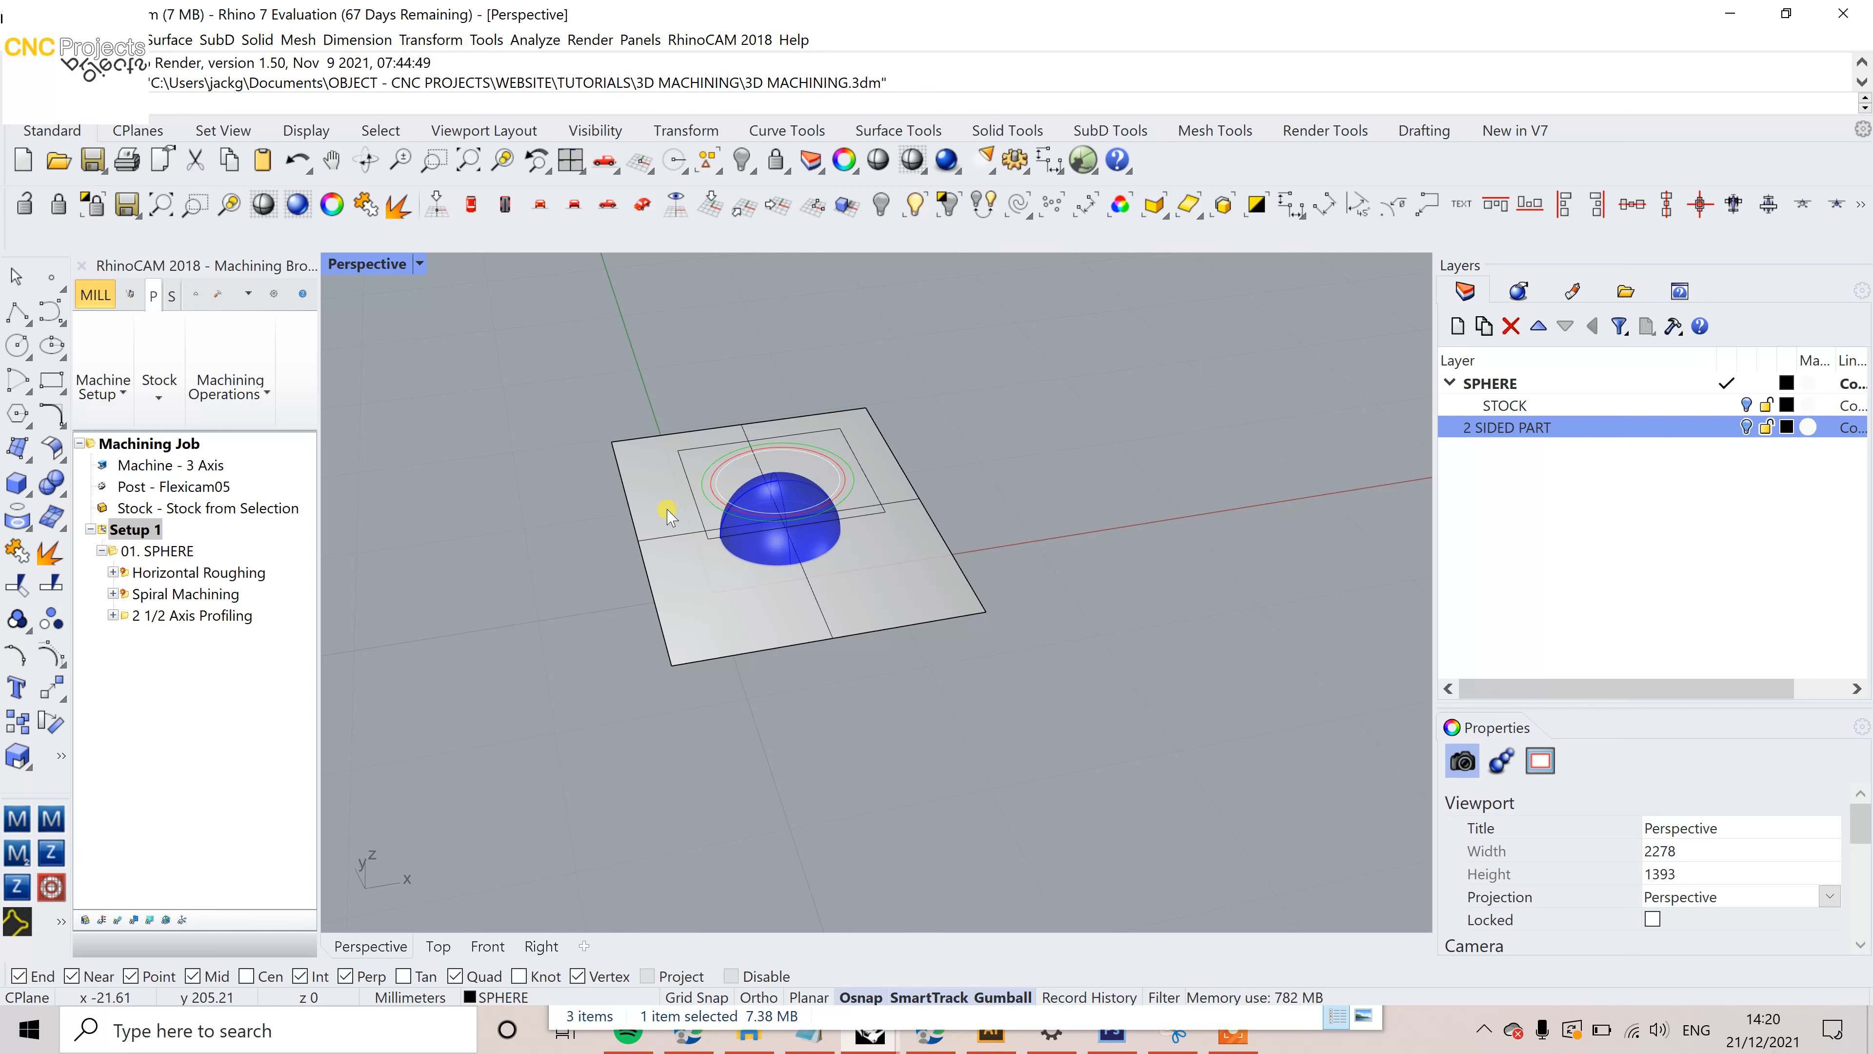
{"action": "scroll", "coordinate": [671, 509], "scroll_direction": "down", "scroll_amount": 1}
{"action": "scroll", "coordinate": [769, 535], "scroll_direction": "down", "scroll_amount": 2}
{"action": "scroll", "coordinate": [769, 535], "scroll_direction": "up", "scroll_amount": 2}
{"action": "right_click_drag", "start_coordinate": [833, 472], "coordinate": [766, 501]}
{"action": "scroll", "coordinate": [821, 525], "scroll_direction": "down", "scroll_amount": 6}
{"action": "left_click", "coordinate": [866, 481]}
{"action": "right_click_drag", "start_coordinate": [911, 435], "coordinate": [885, 489]}
{"action": "scroll", "coordinate": [883, 489], "scroll_direction": "up", "scroll_amount": 2}
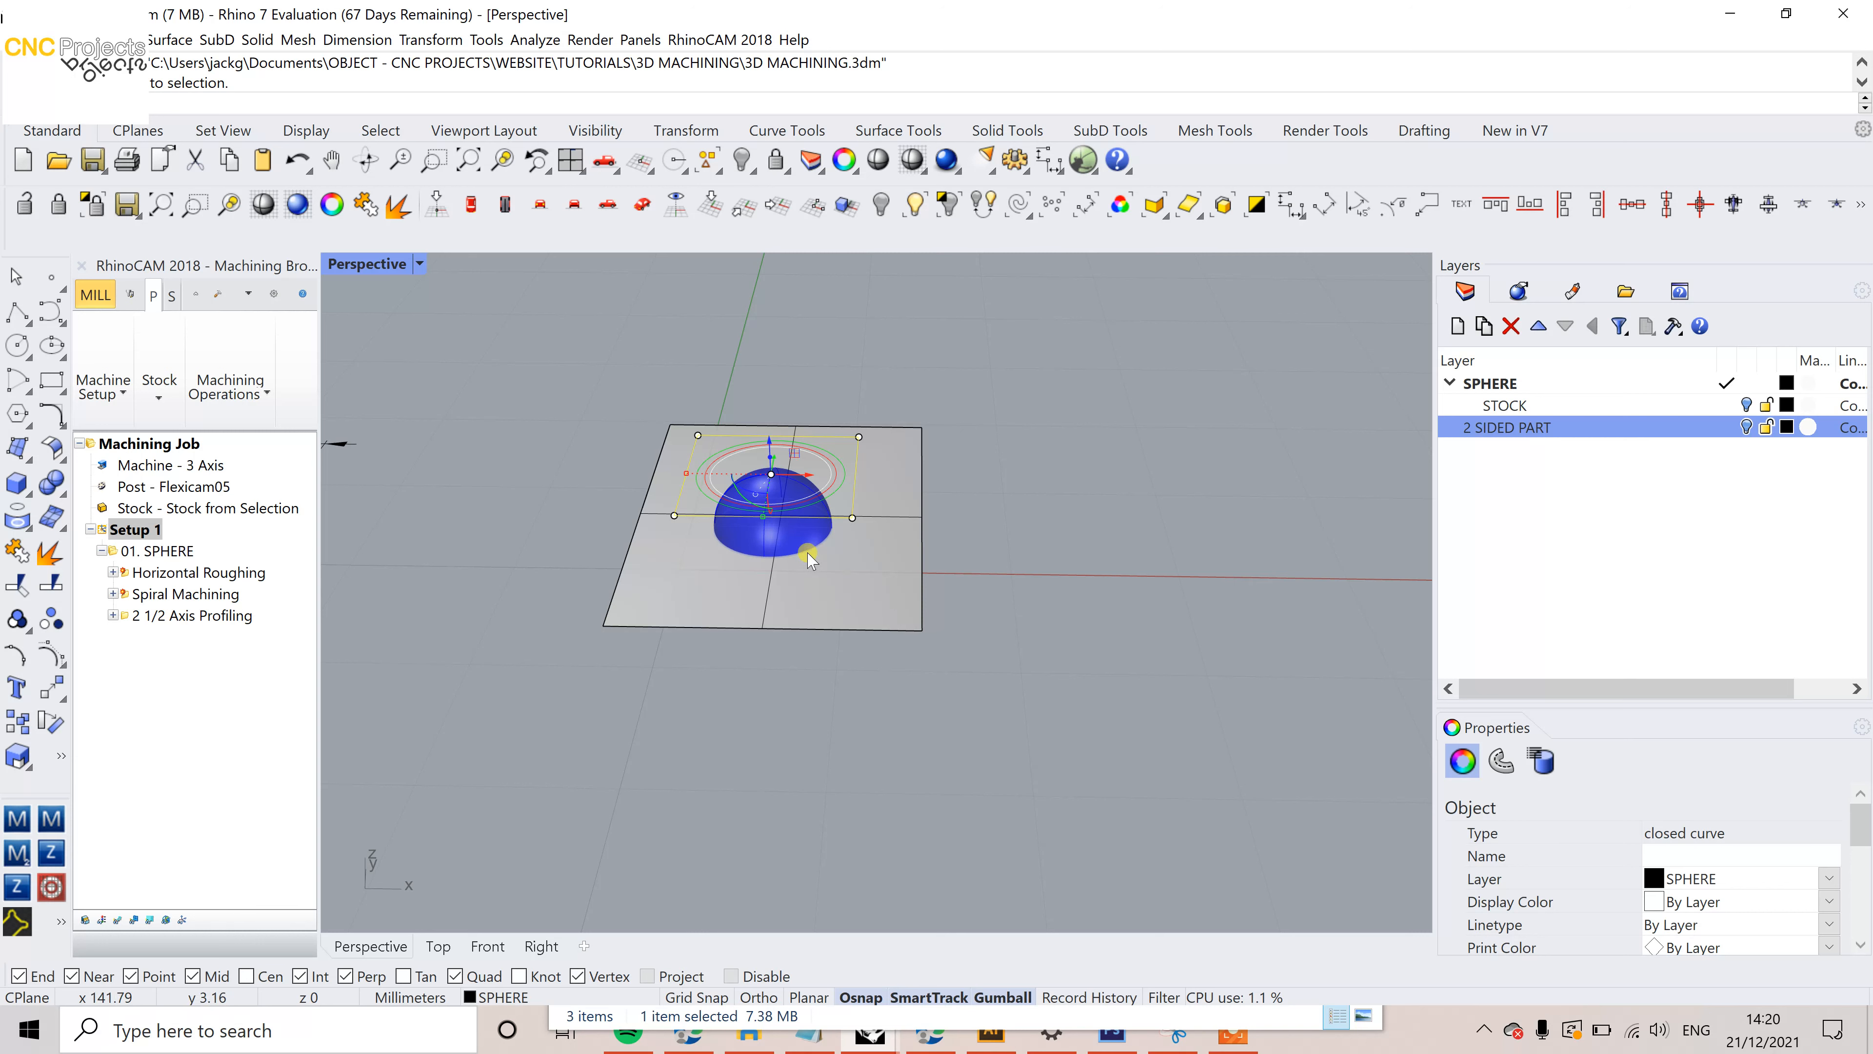
{"action": "scroll", "coordinate": [853, 511], "scroll_direction": "up", "scroll_amount": 4}
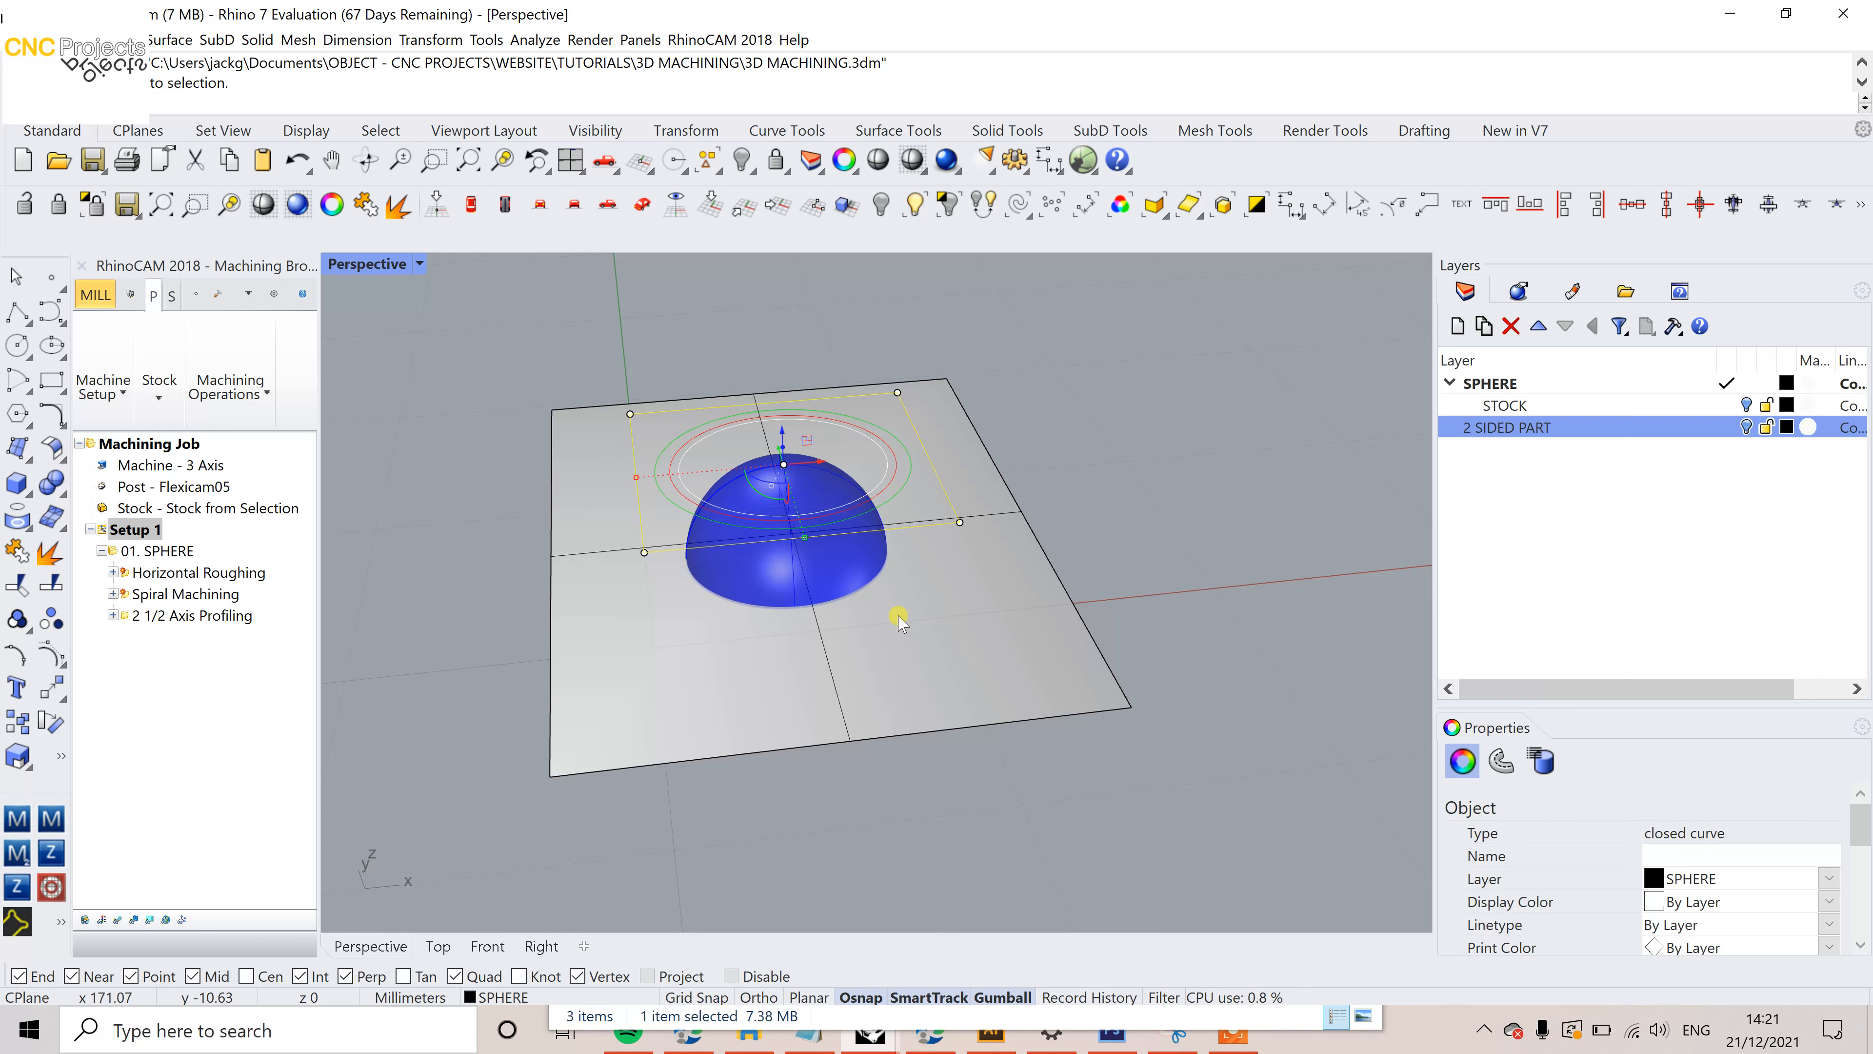
Step: View the uncut stock block in simulation mode and return to the machining program setup
{"action": "left_click", "coordinate": [164, 295]}
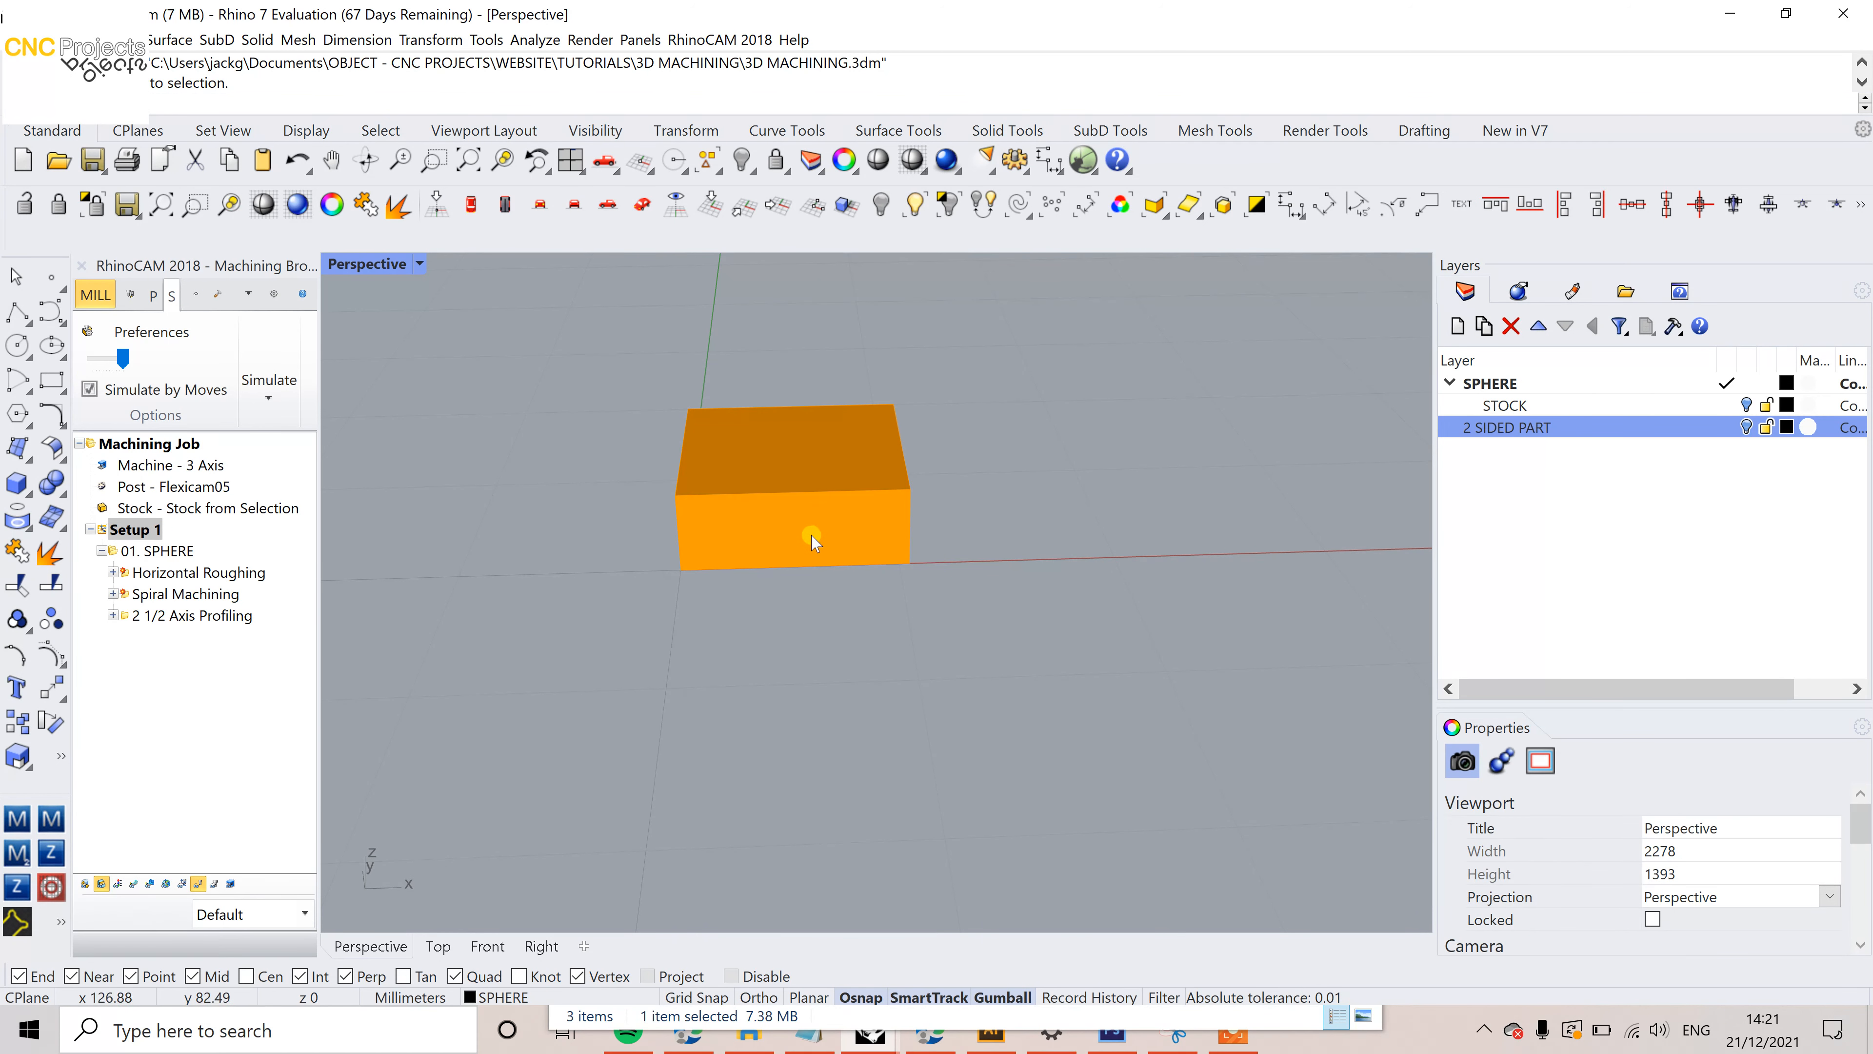
{"action": "right_click_drag", "start_coordinate": [710, 439], "coordinate": [741, 601]}
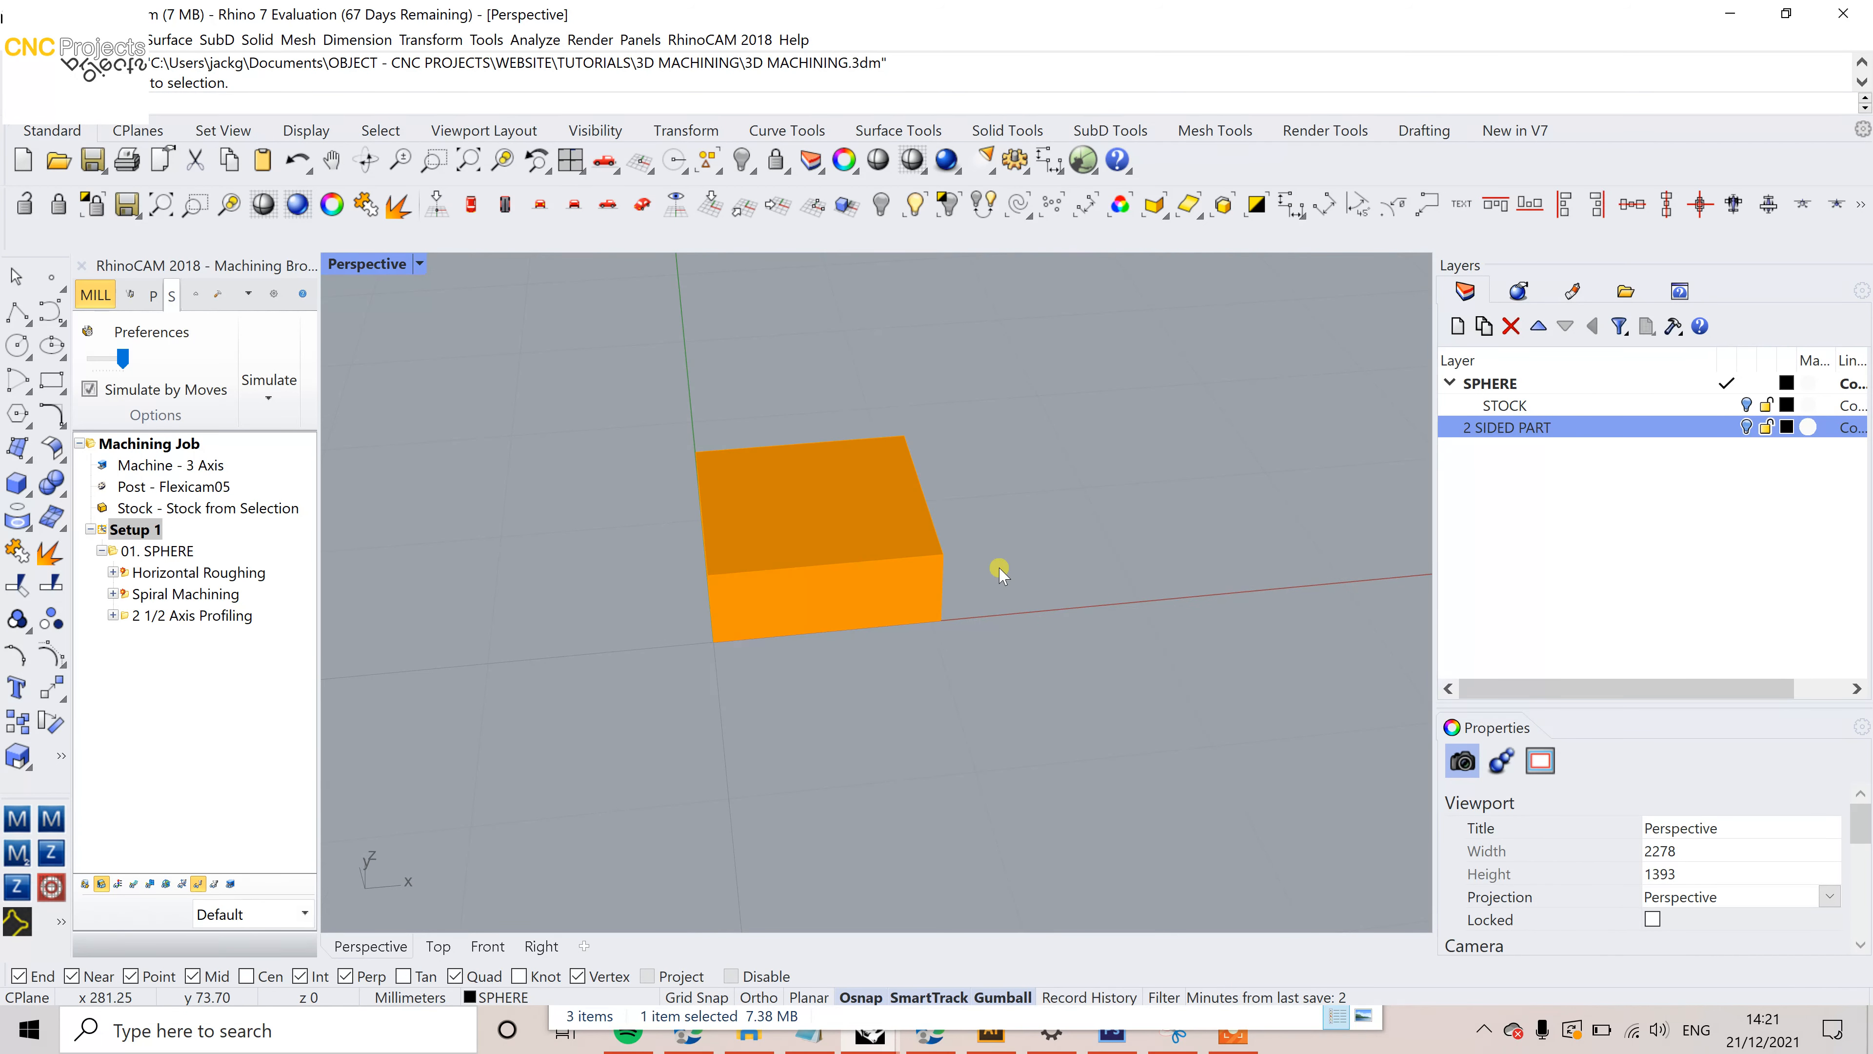
{"action": "left_click", "coordinate": [155, 295]}
Step: Measure the hemisphere's diameter in the top view without placing a dimension
{"action": "left_click", "coordinate": [468, 206]}
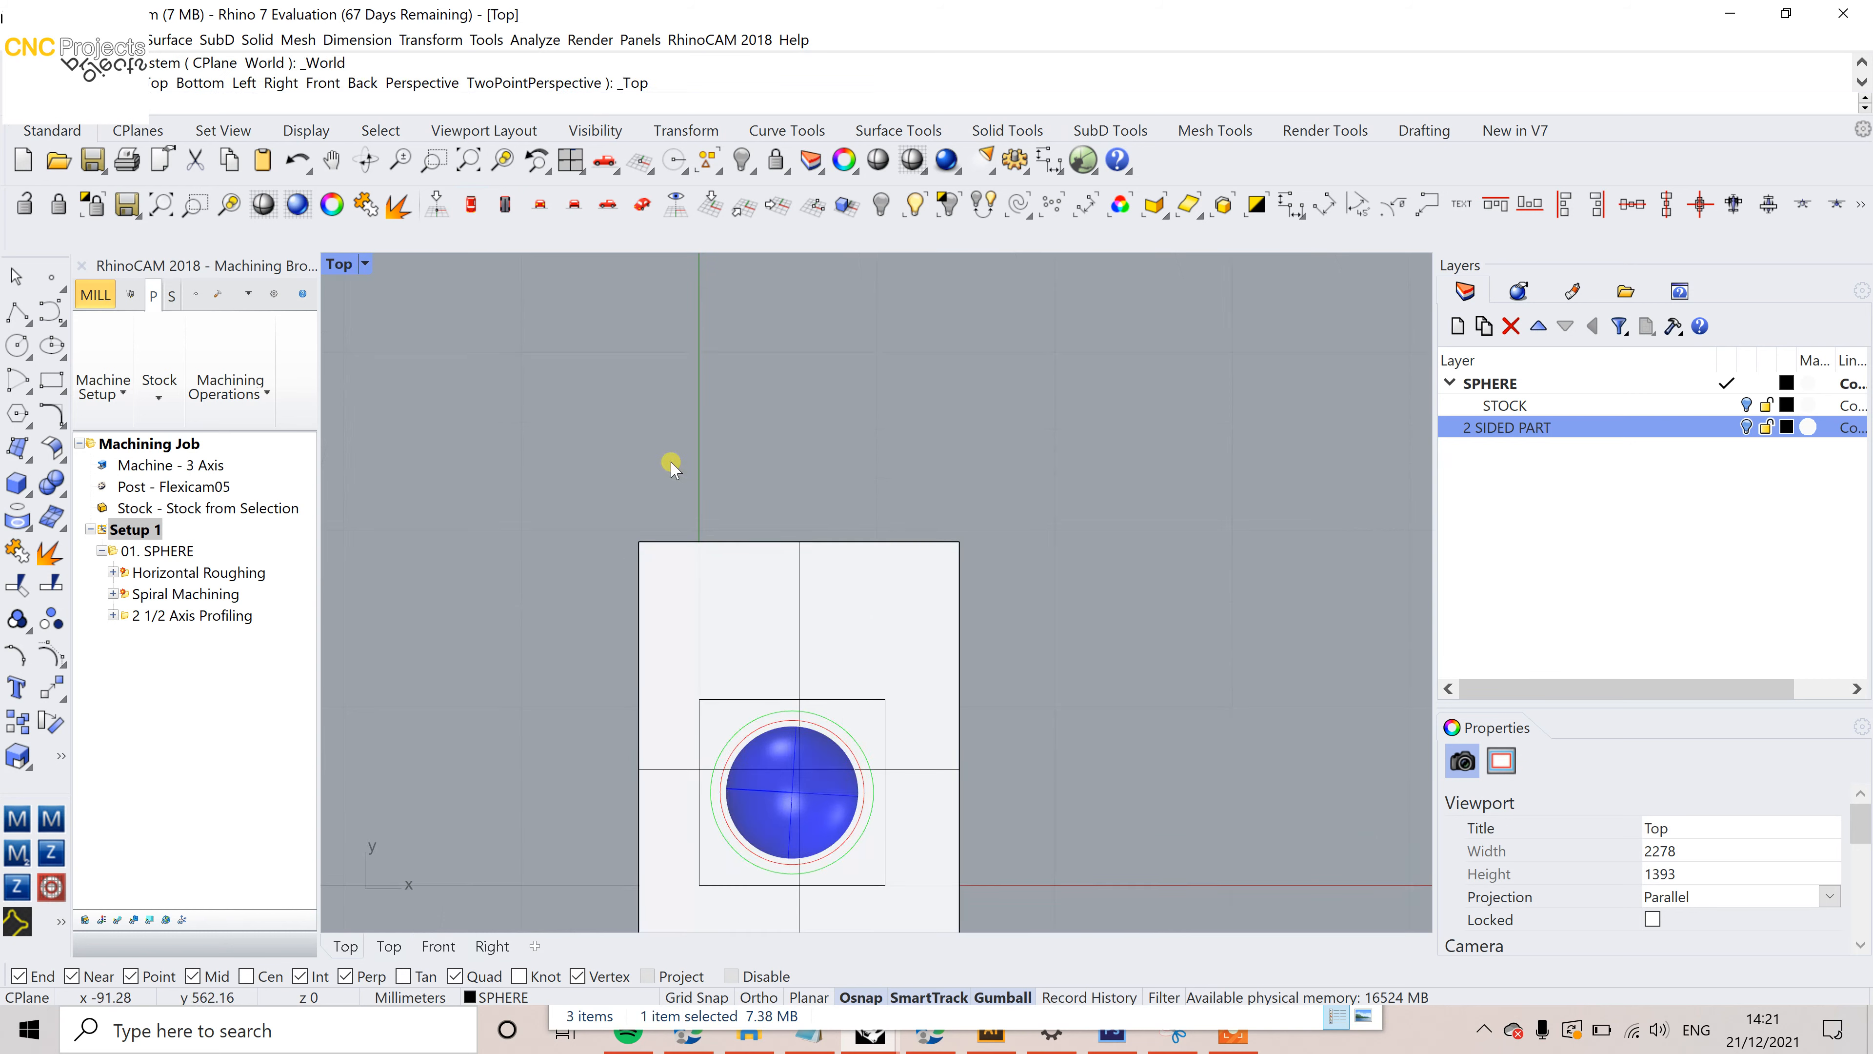
{"action": "scroll", "coordinate": [744, 585], "scroll_direction": "up", "scroll_amount": 3}
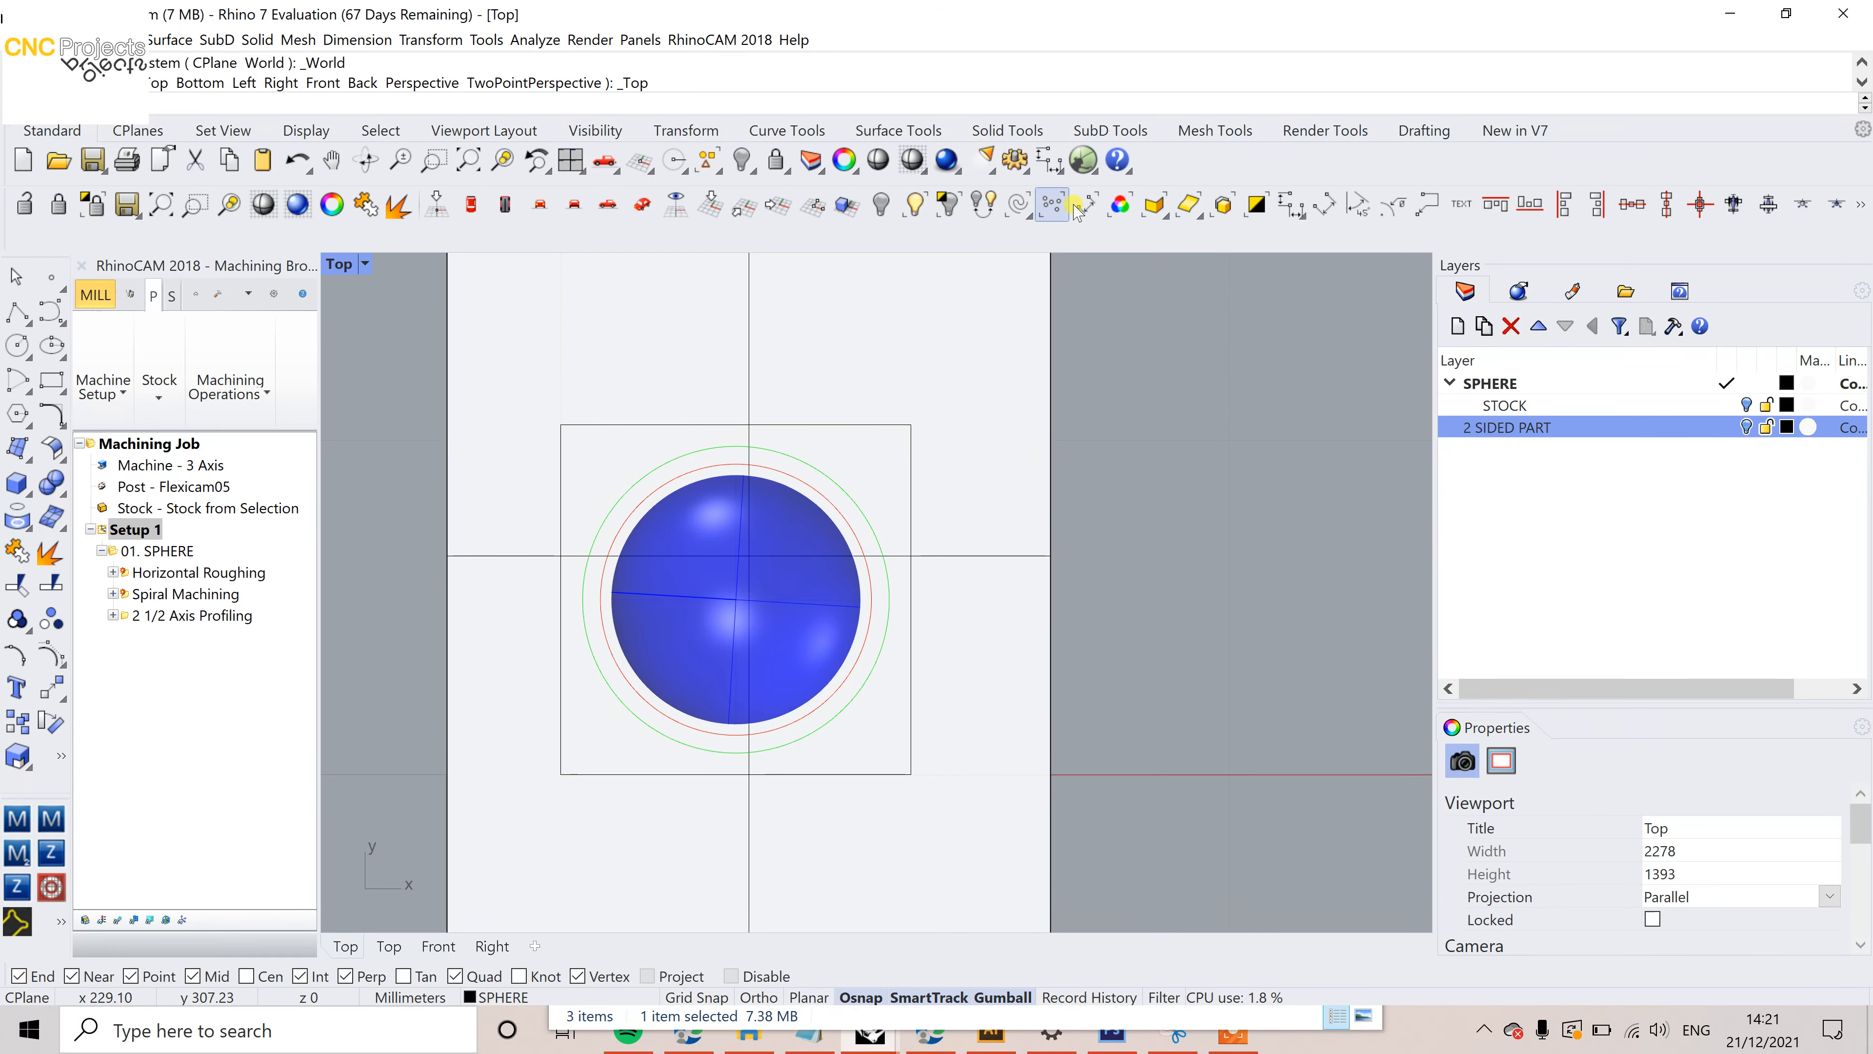
{"action": "left_click", "coordinate": [1291, 207]}
{"action": "left_click", "coordinate": [609, 605]}
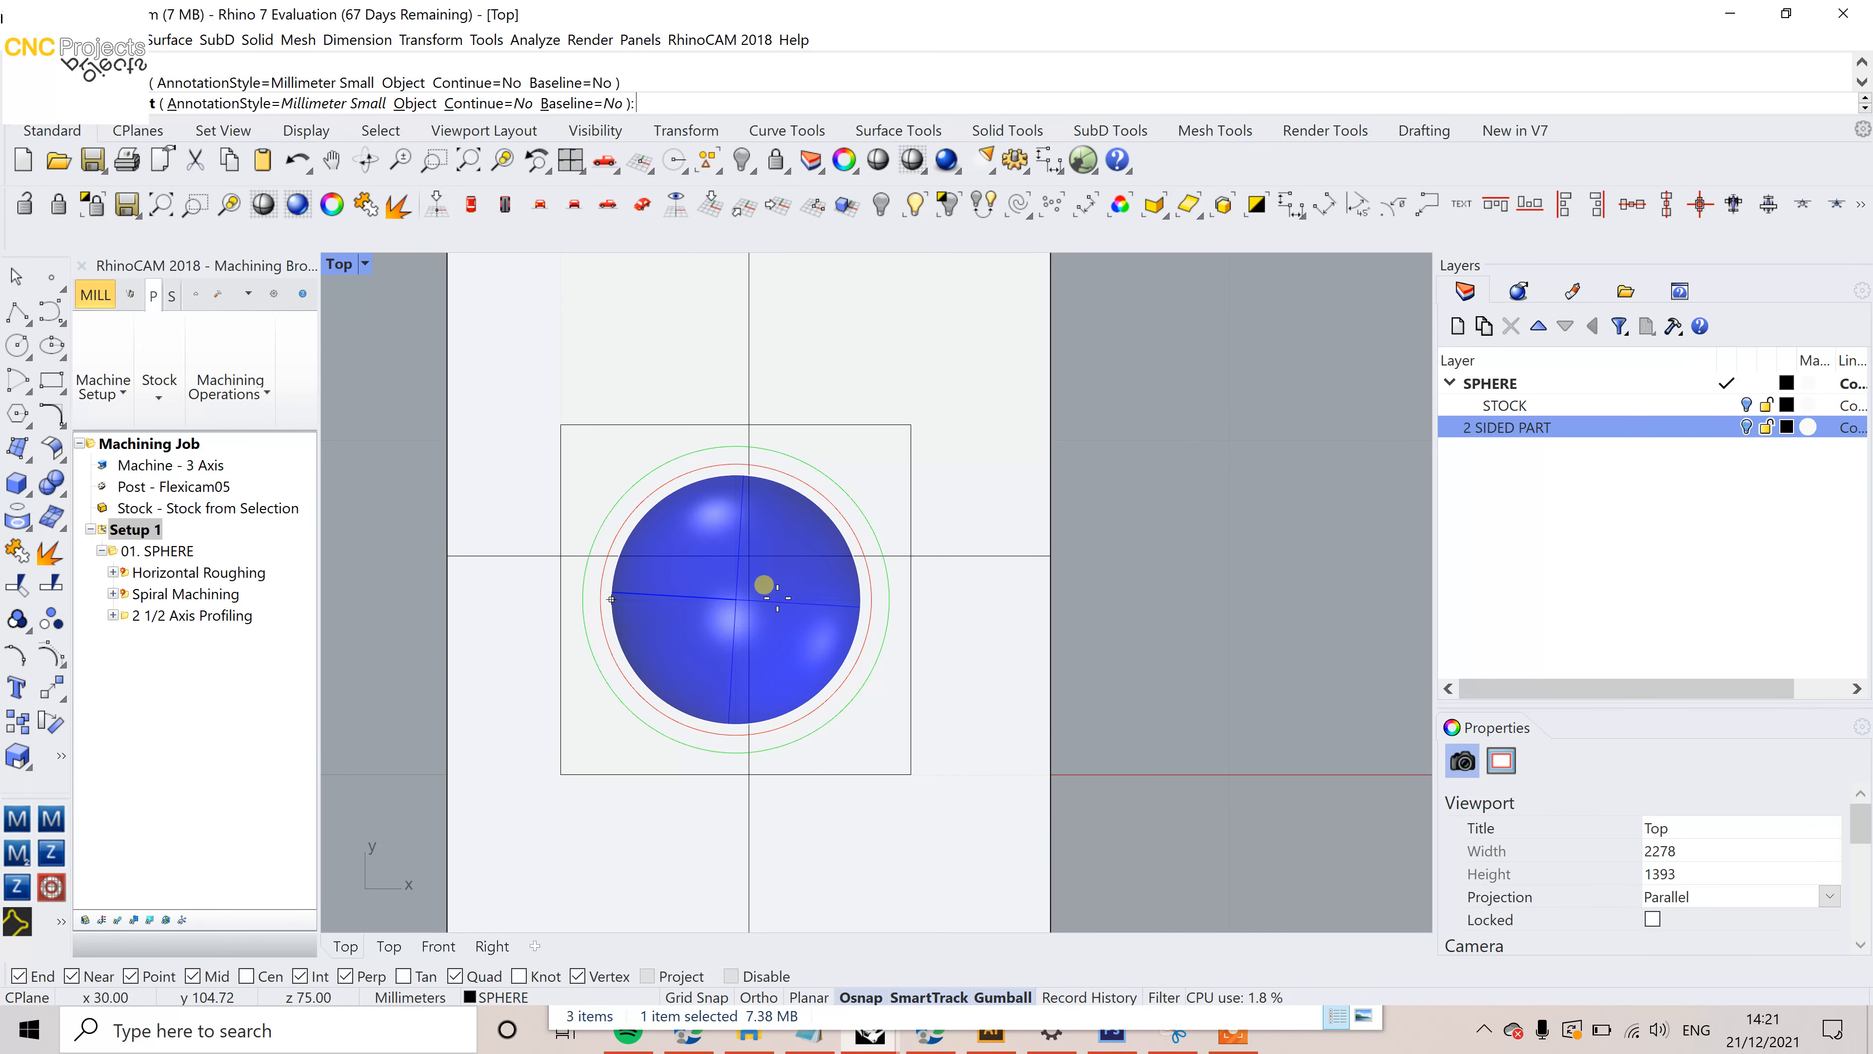
{"action": "left_click", "coordinate": [860, 606]}
{"action": "scroll", "coordinate": [837, 527], "scroll_direction": "down", "scroll_amount": 2}
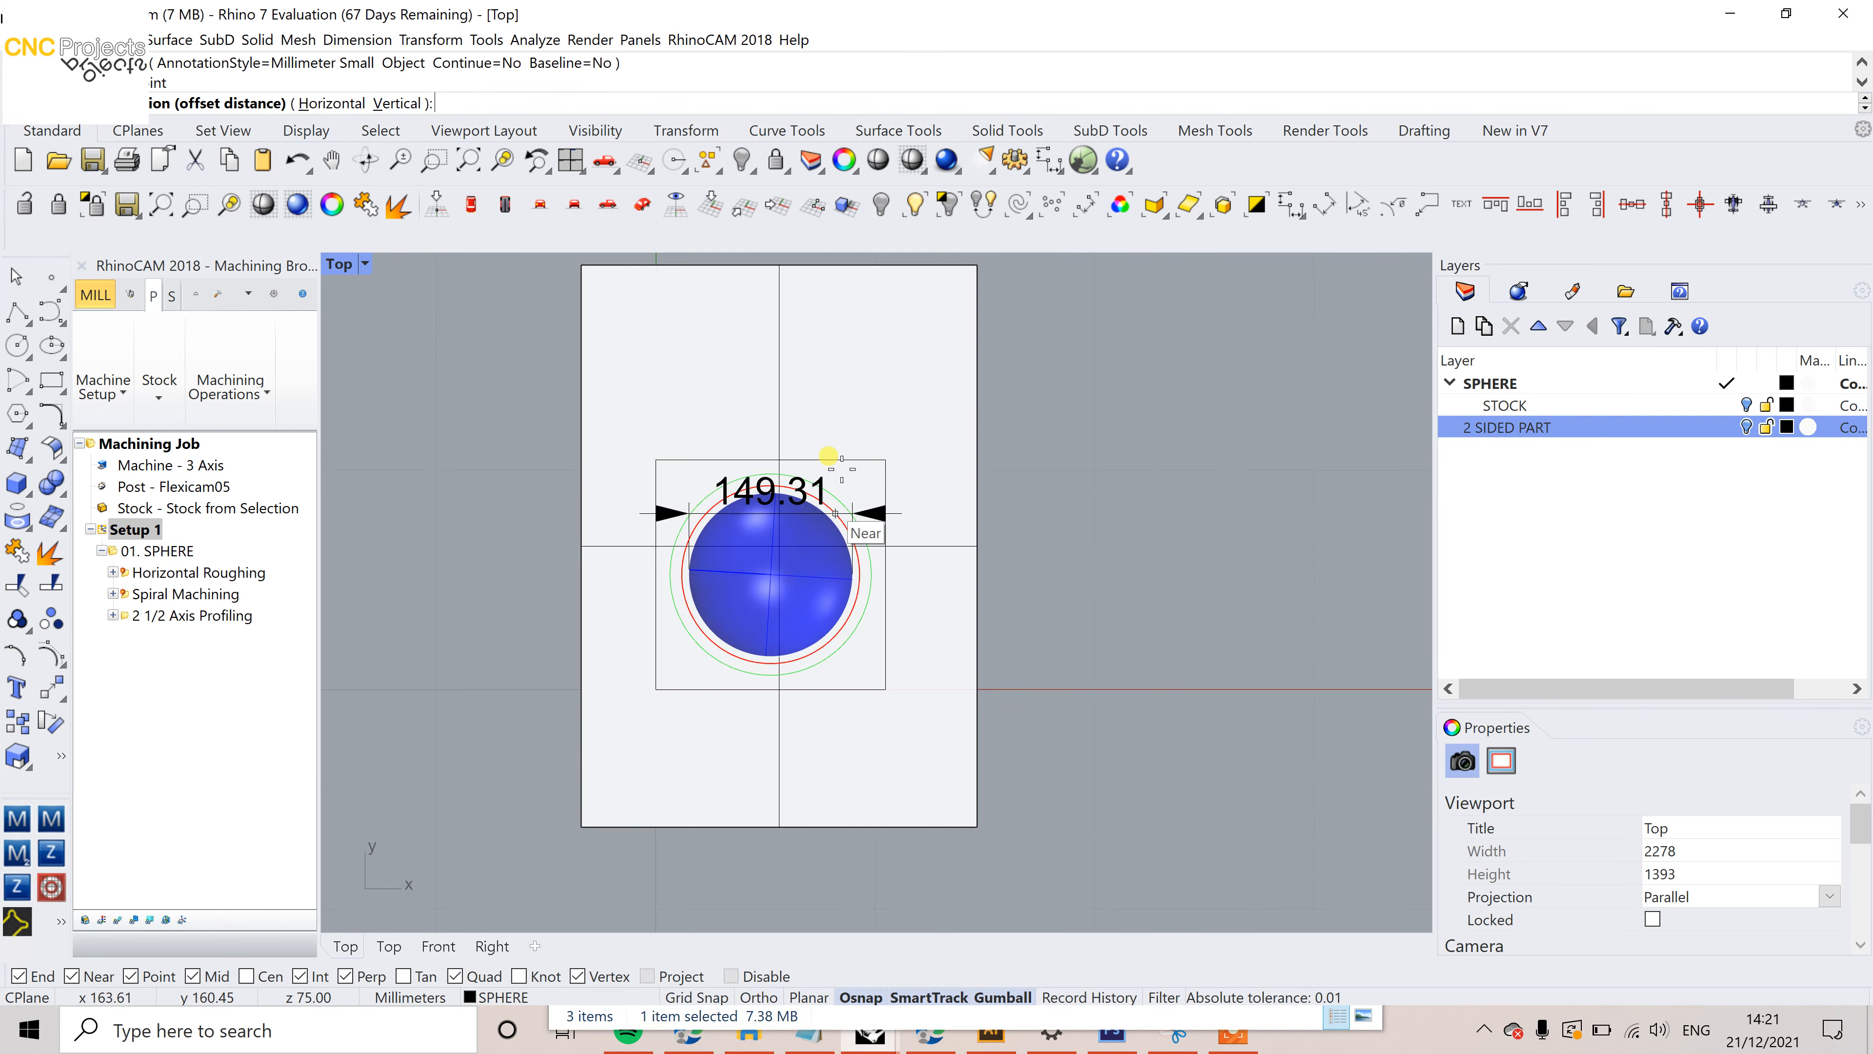
{"action": "key", "text": "Escape"}
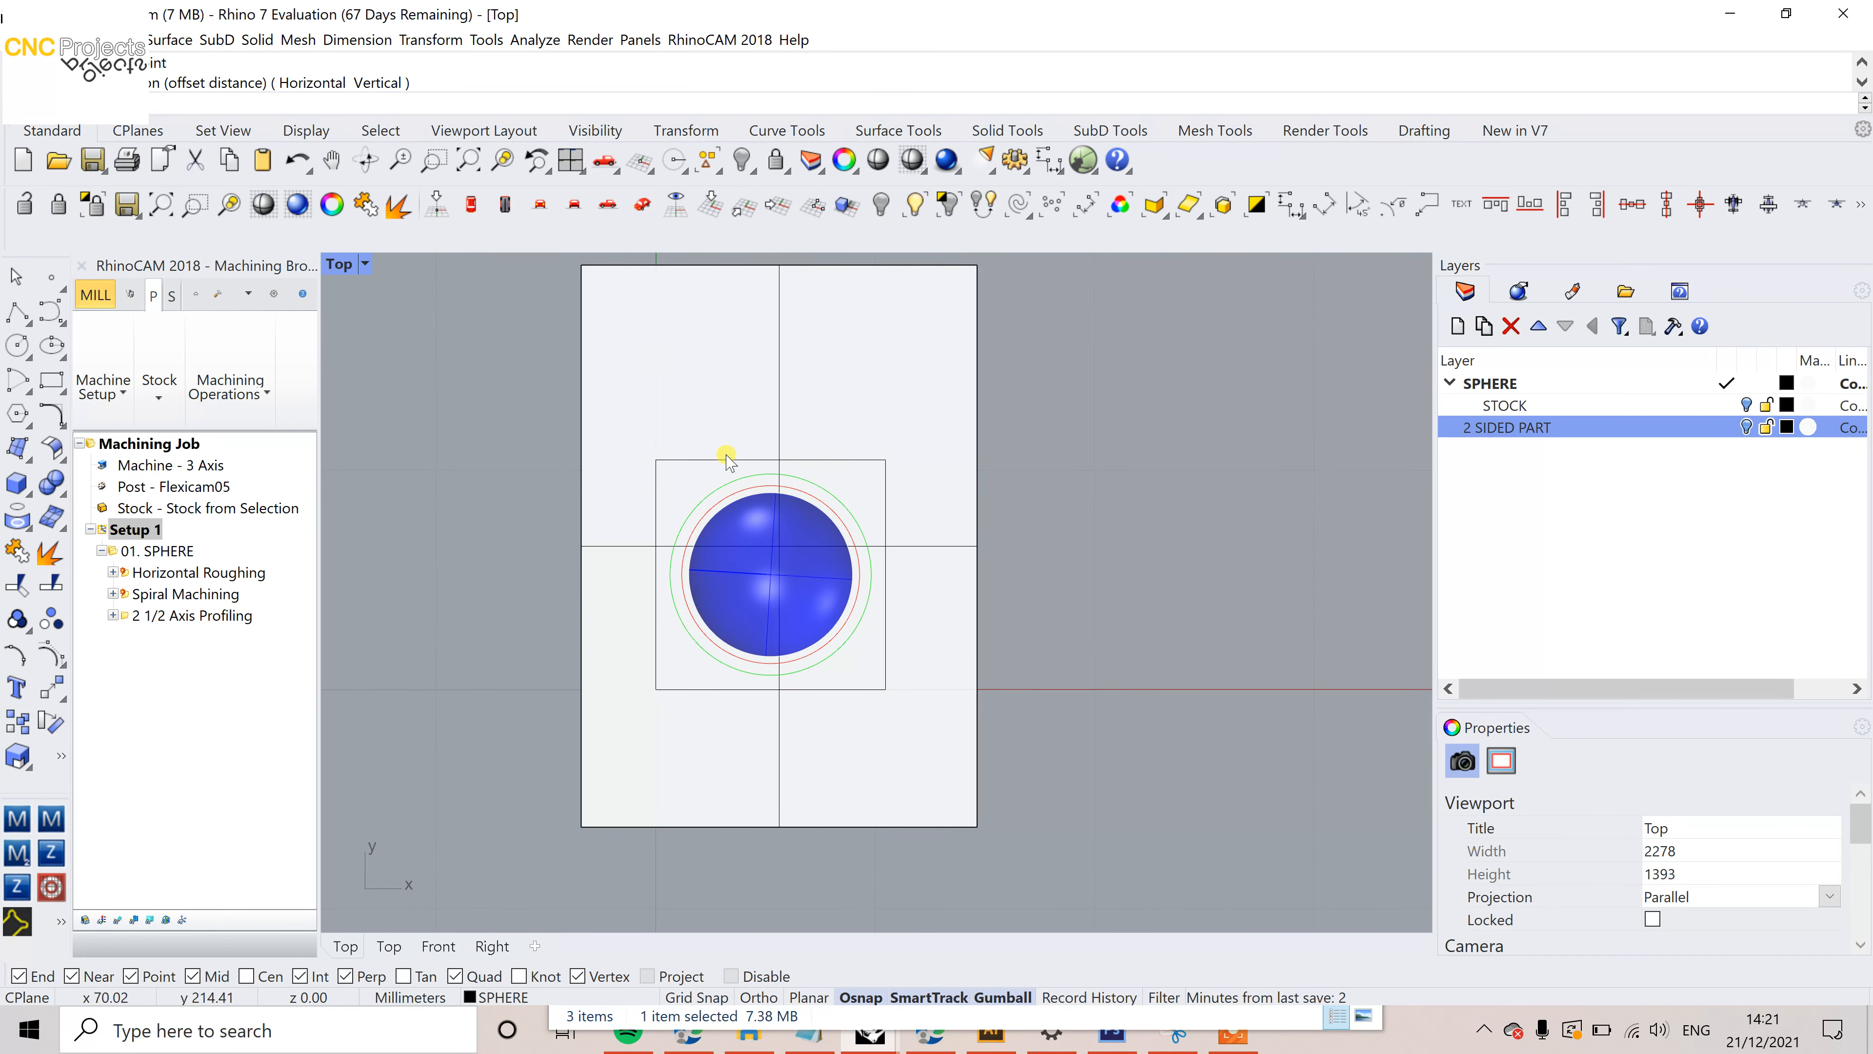
Step: Measure the width of the square stock outline without placing a dimension
{"action": "key", "text": "Return"}
{"action": "left_click", "coordinate": [656, 459]}
{"action": "left_click", "coordinate": [886, 458]}
{"action": "key", "text": "Escape"}
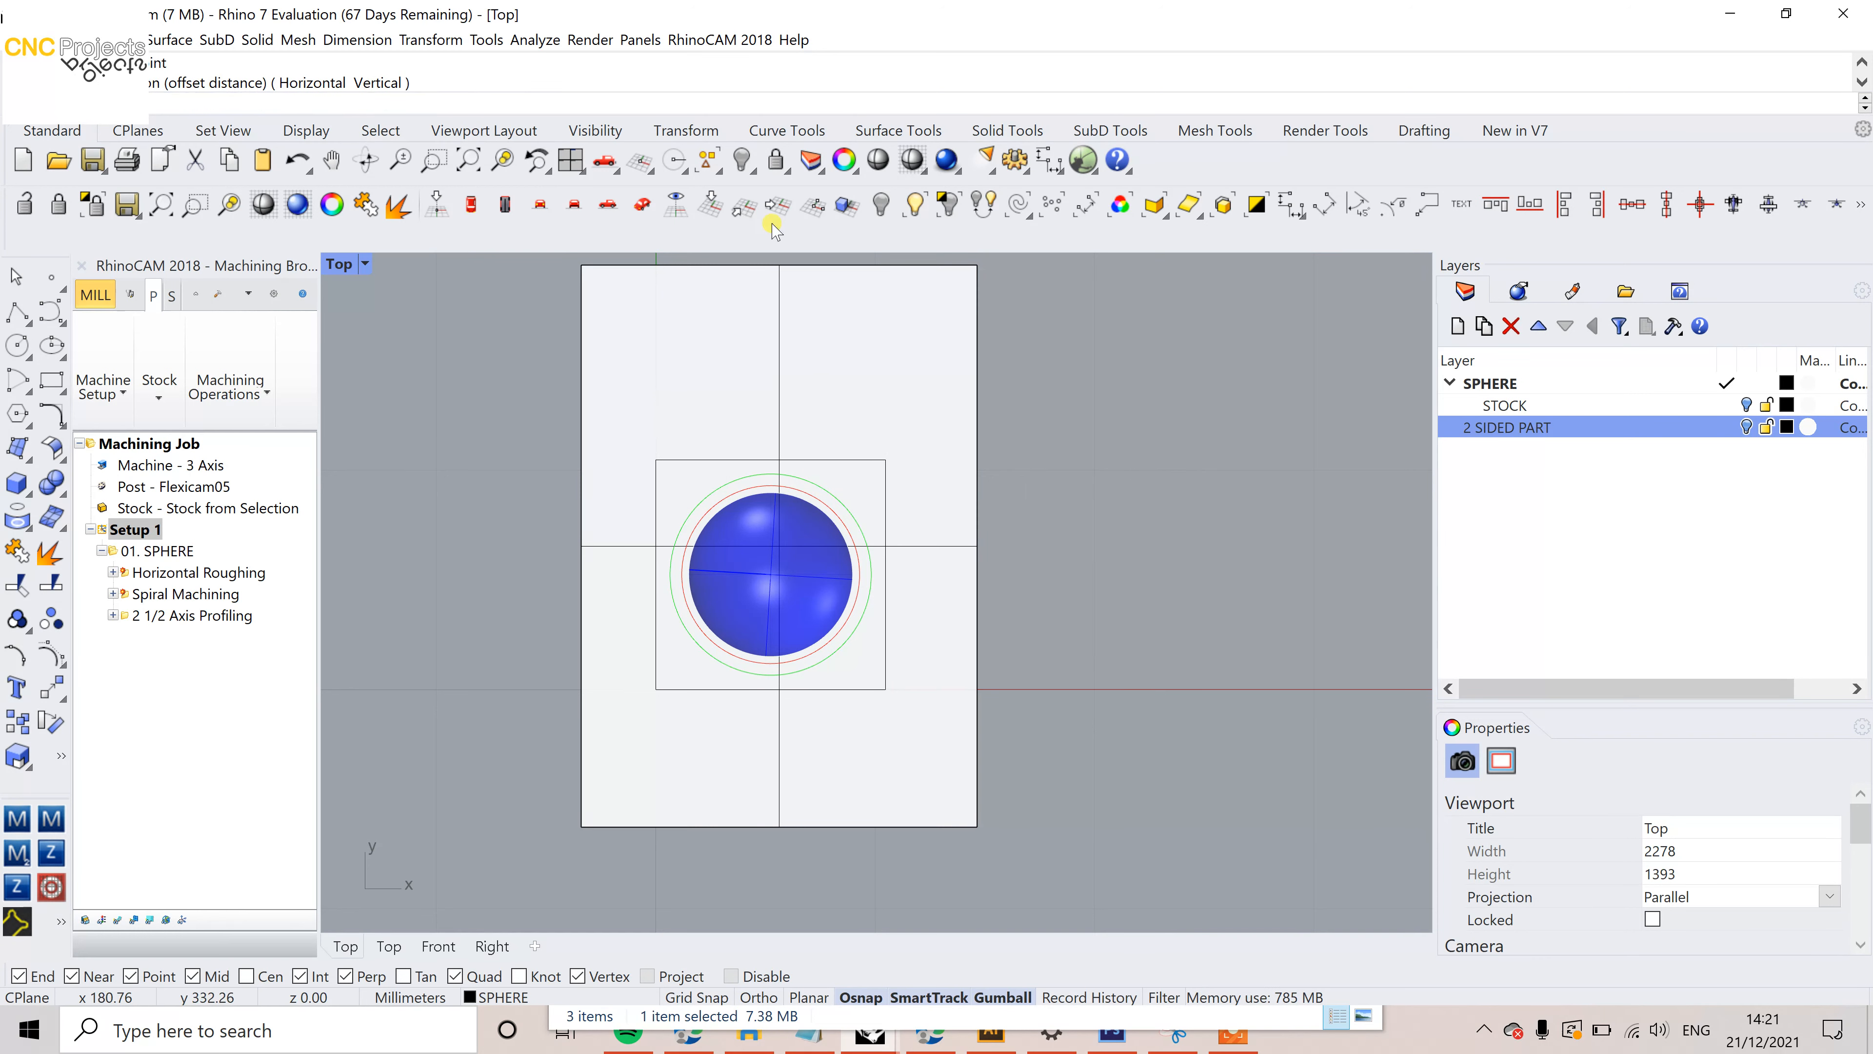
Step: Examine the hemisphere, the green and red boundary circles and the square outline in perspective and top views
{"action": "left_click", "coordinate": [642, 204]}
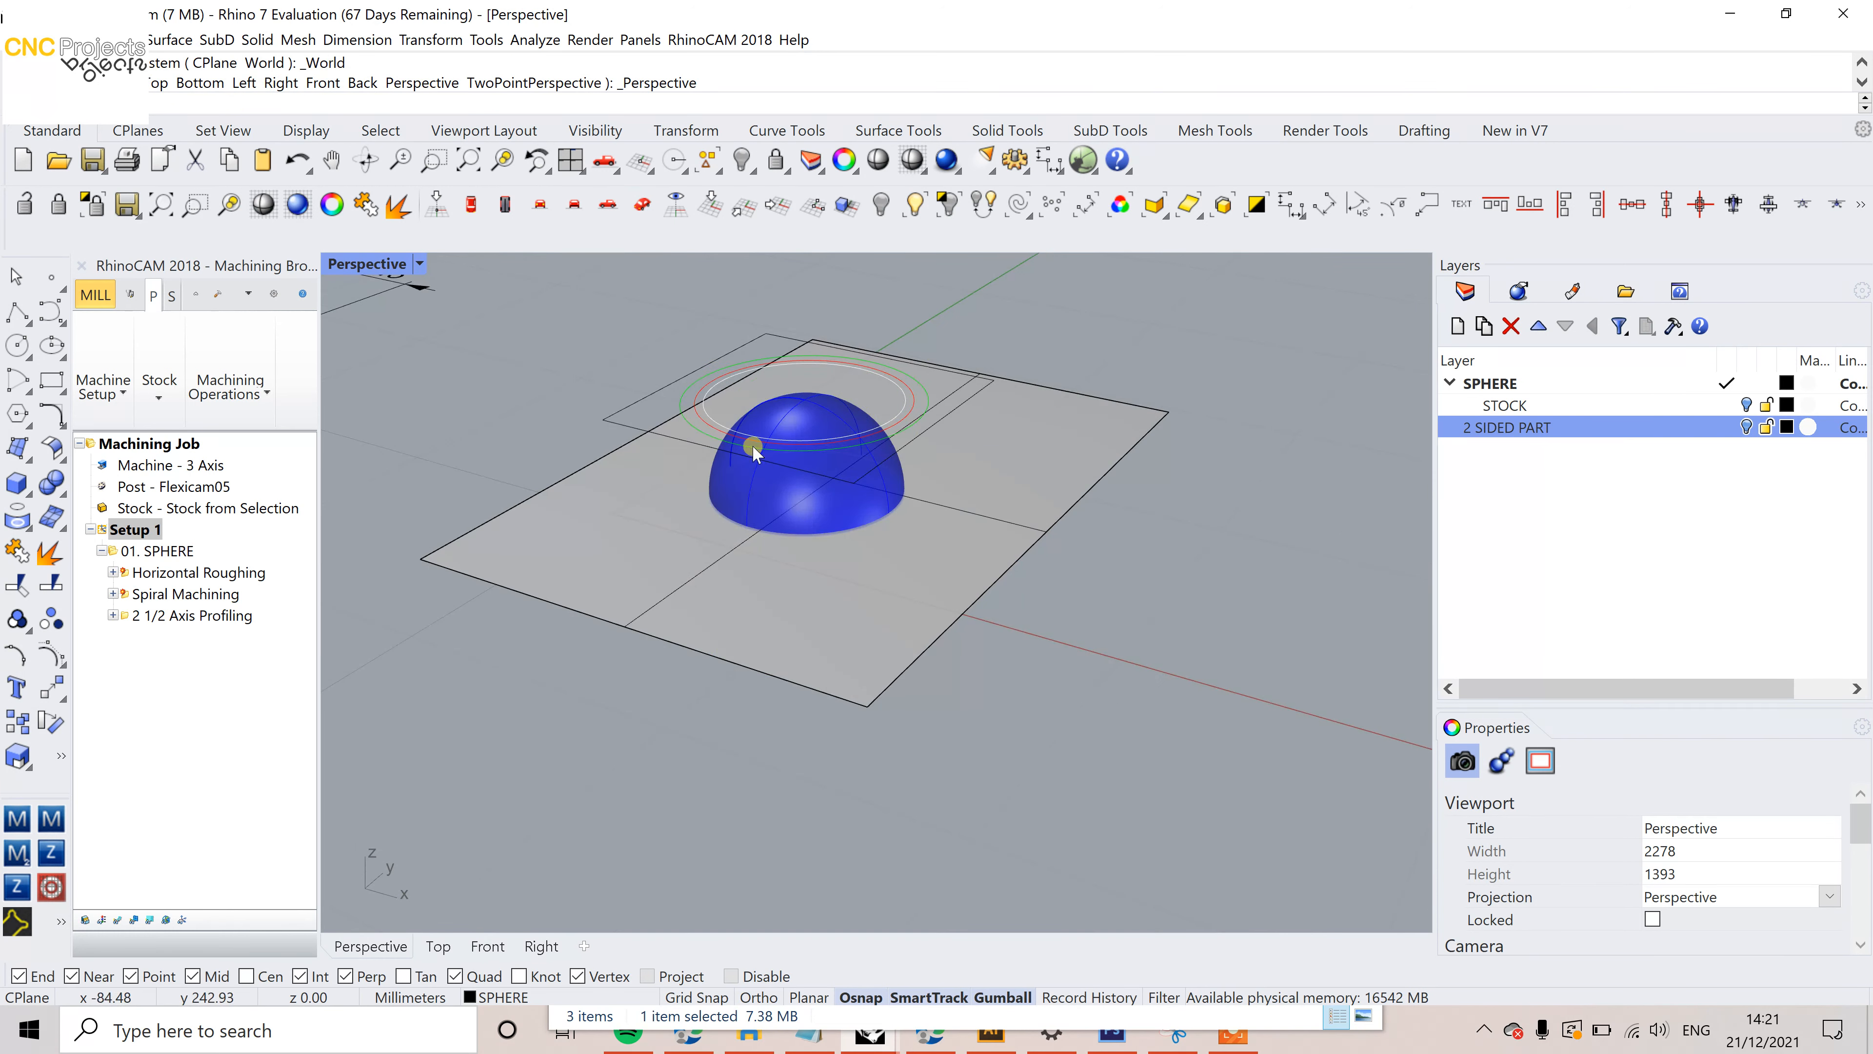
{"action": "scroll", "coordinate": [752, 443], "scroll_direction": "up", "scroll_amount": 2}
{"action": "scroll", "coordinate": [738, 446], "scroll_direction": "up", "scroll_amount": 2}
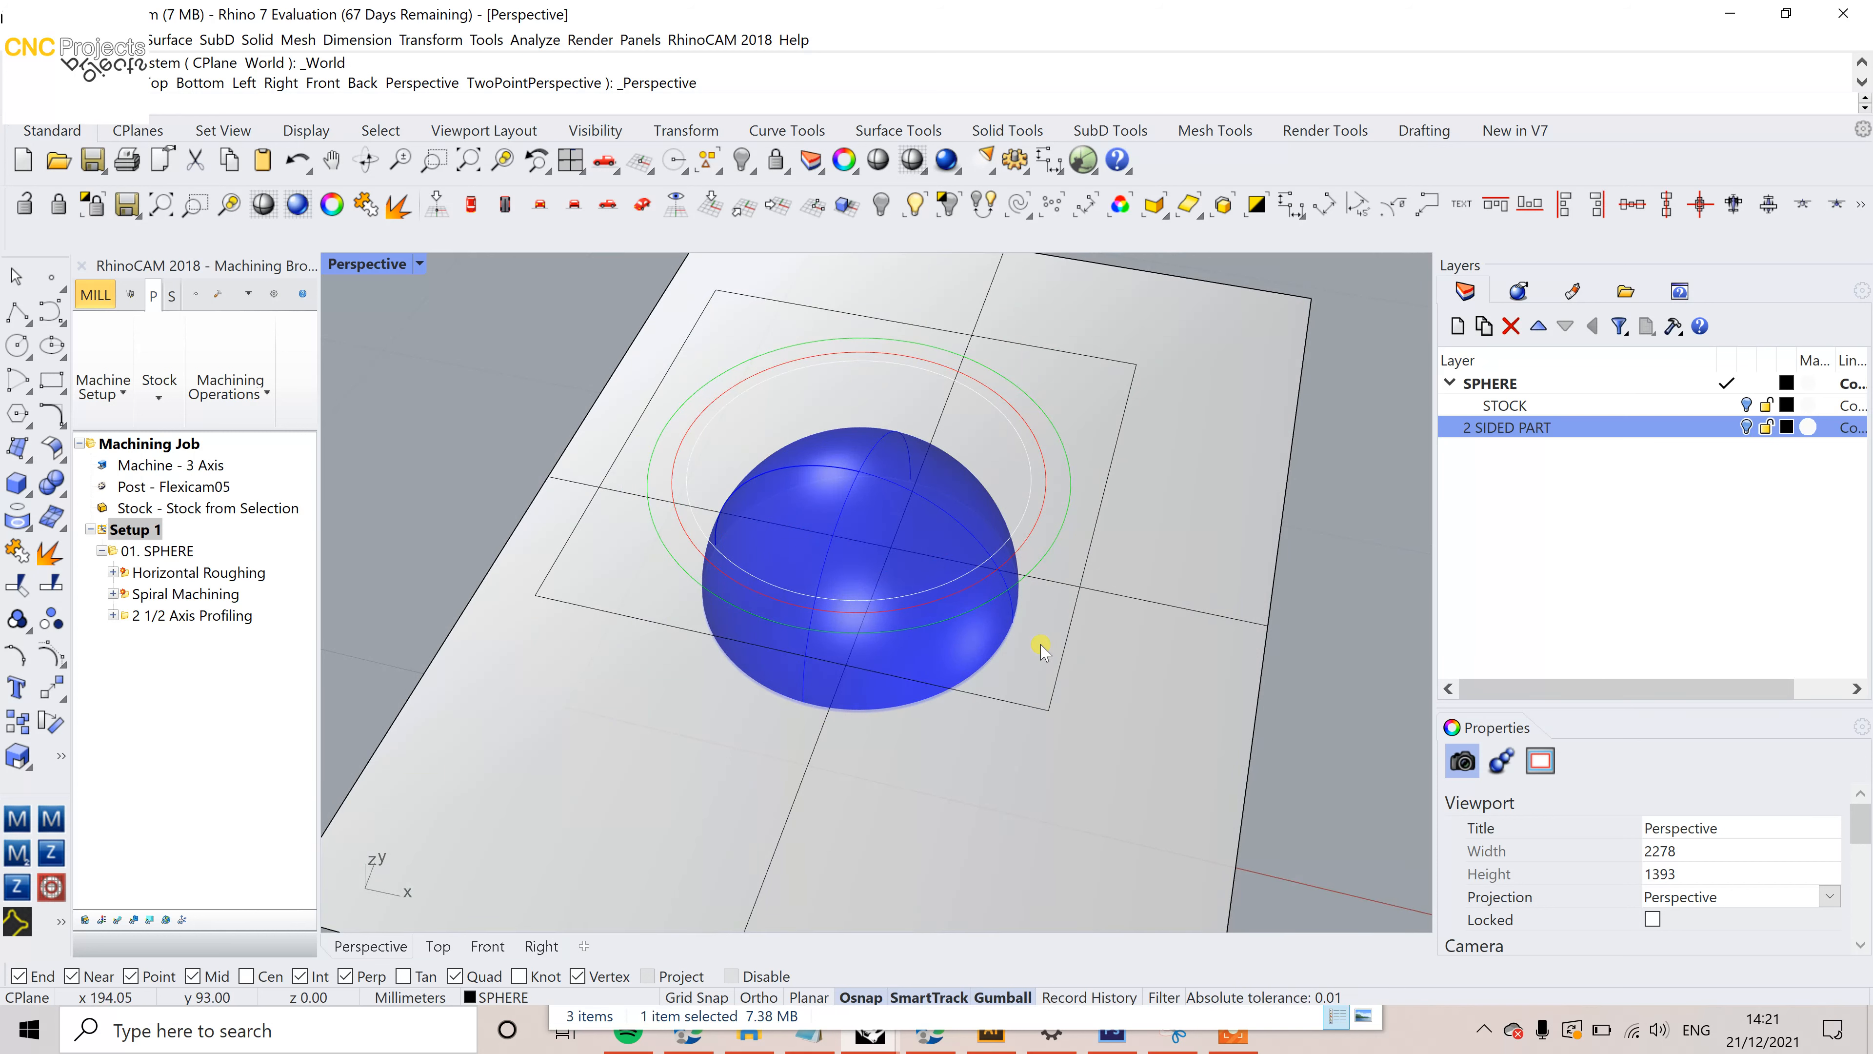
{"action": "scroll", "coordinate": [958, 590], "scroll_direction": "down", "scroll_amount": 4}
{"action": "scroll", "coordinate": [959, 568], "scroll_direction": "up", "scroll_amount": 3}
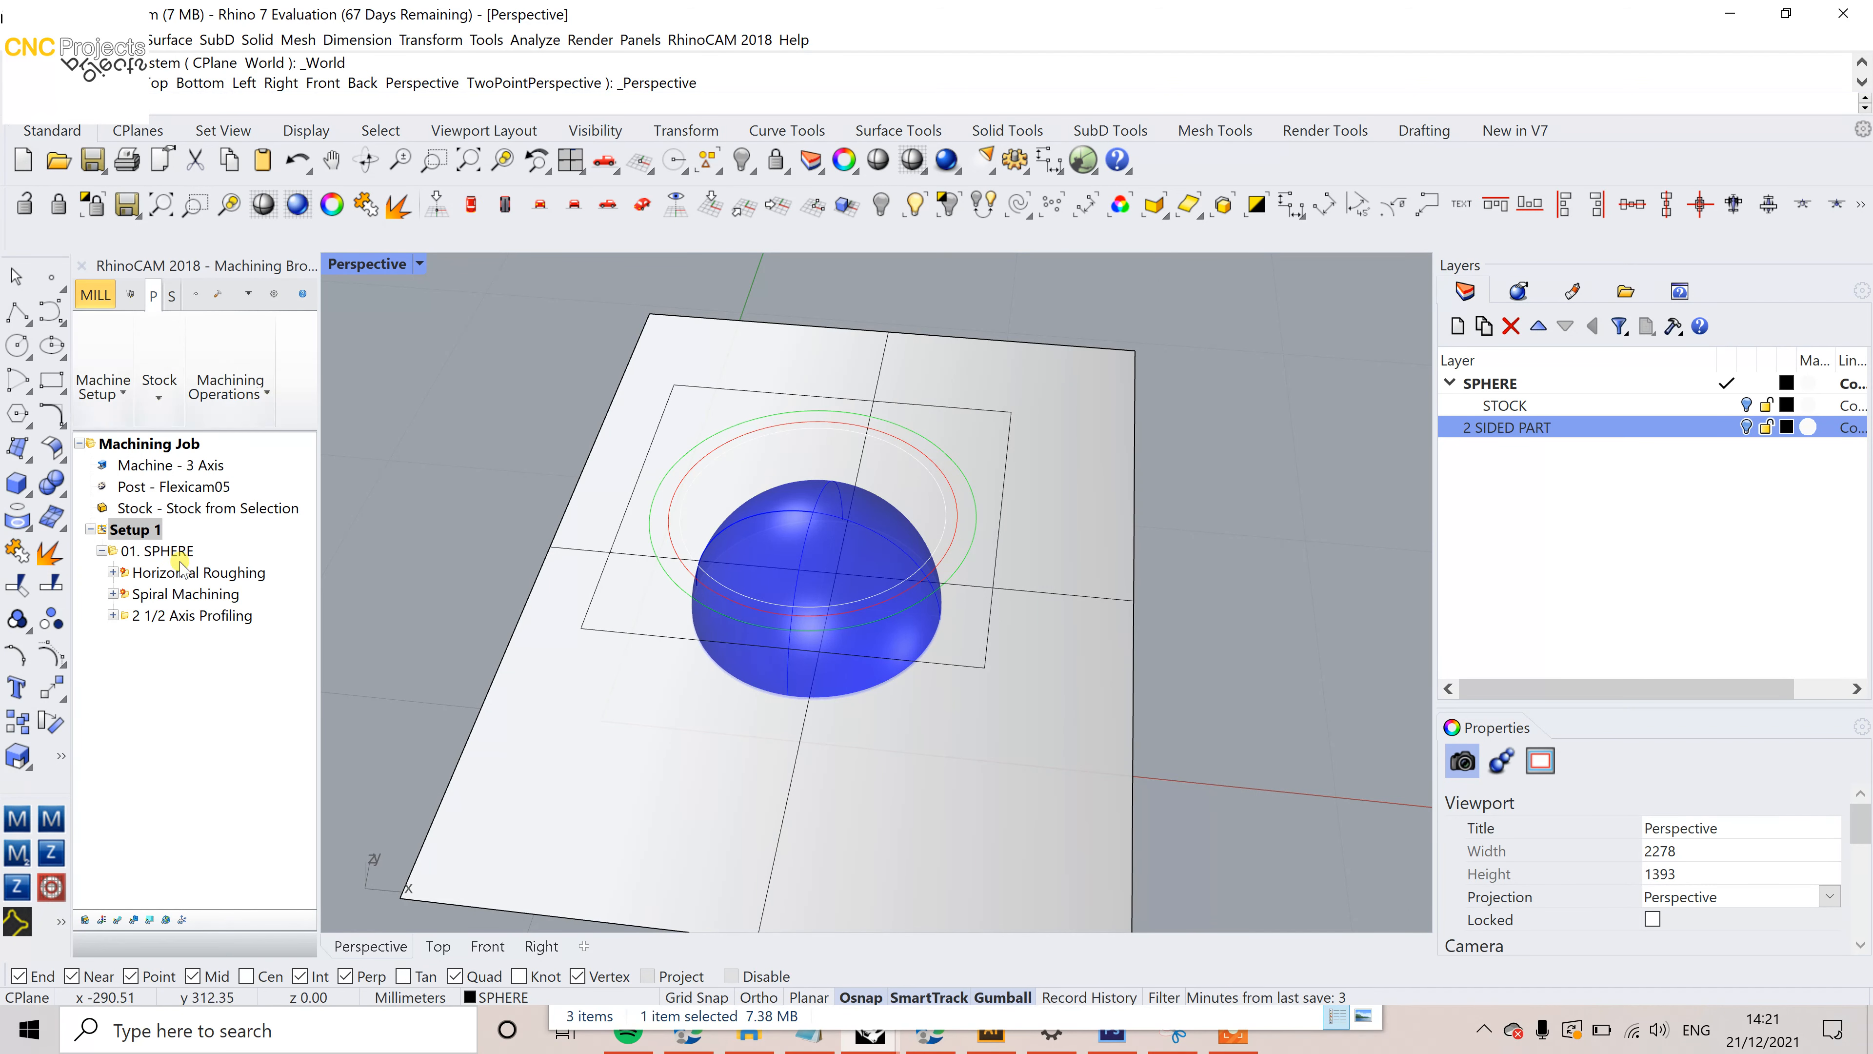
{"action": "left_click", "coordinate": [474, 207]}
{"action": "right_click_drag", "start_coordinate": [736, 481], "coordinate": [697, 385]}
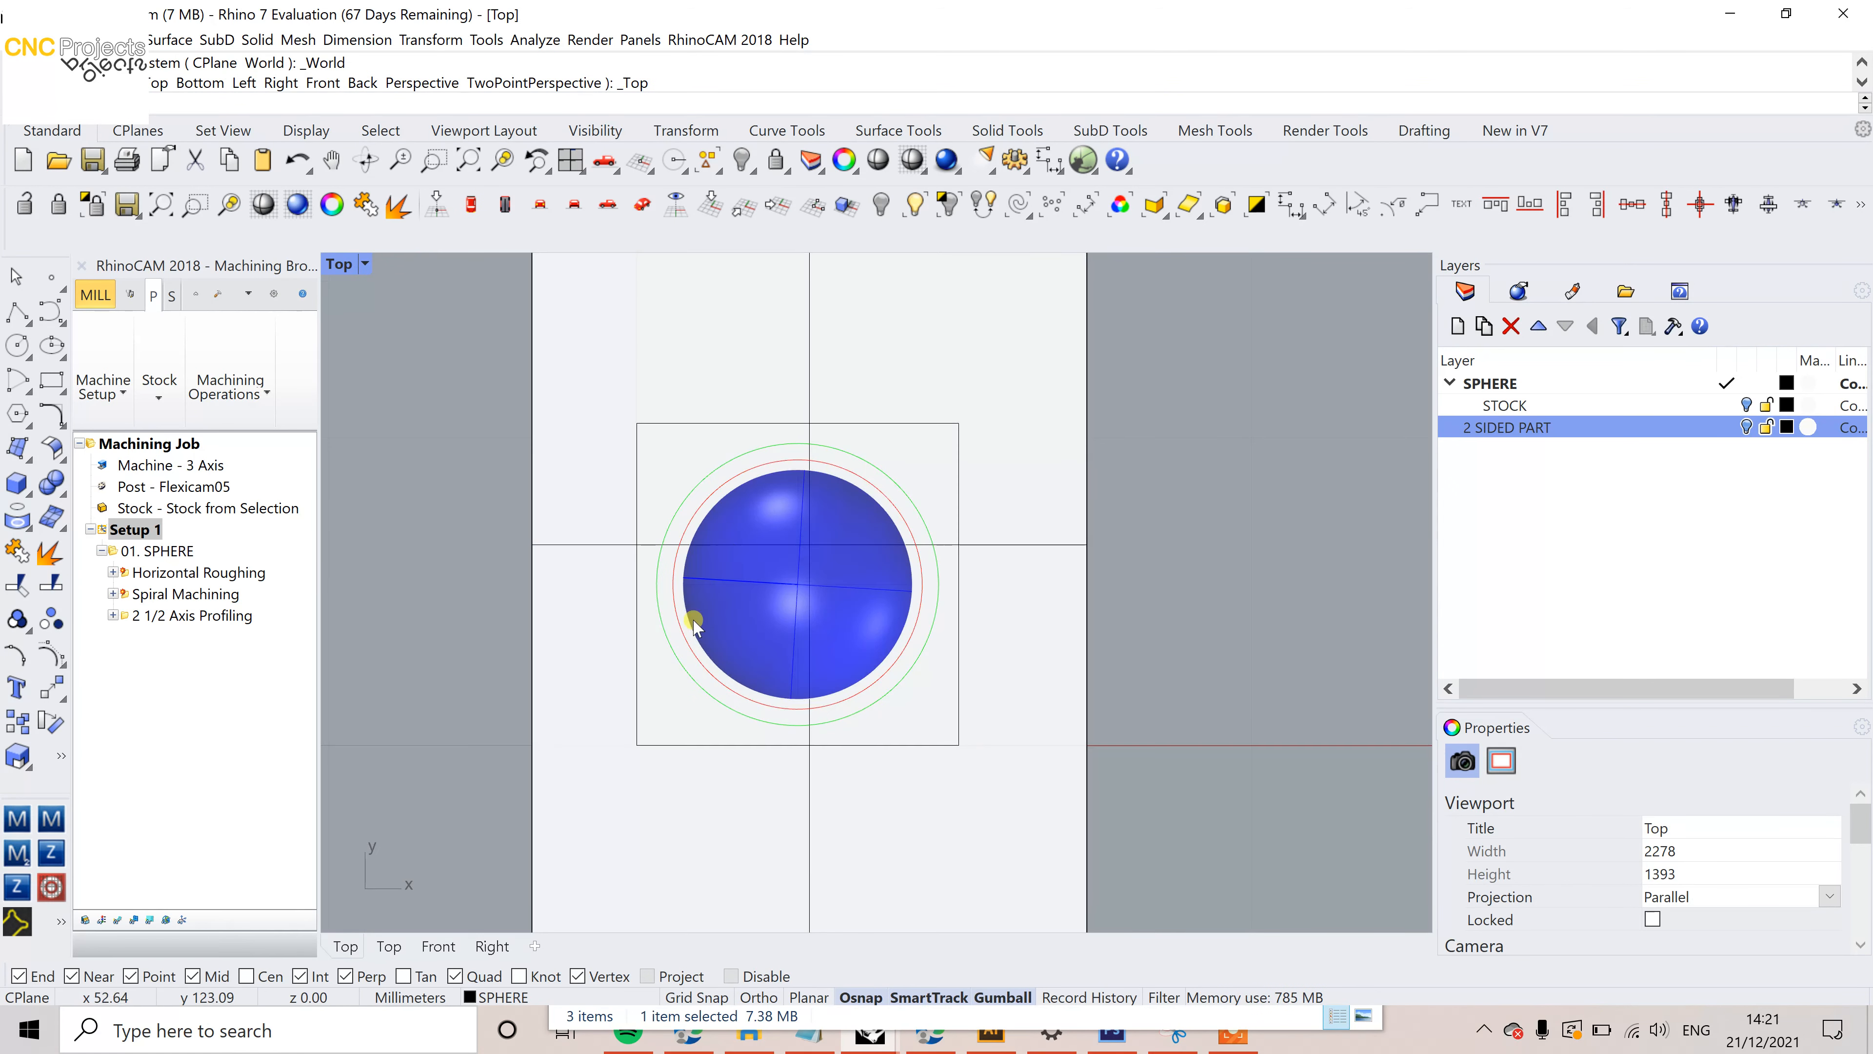
{"action": "scroll", "coordinate": [677, 594], "scroll_direction": "up", "scroll_amount": 2}
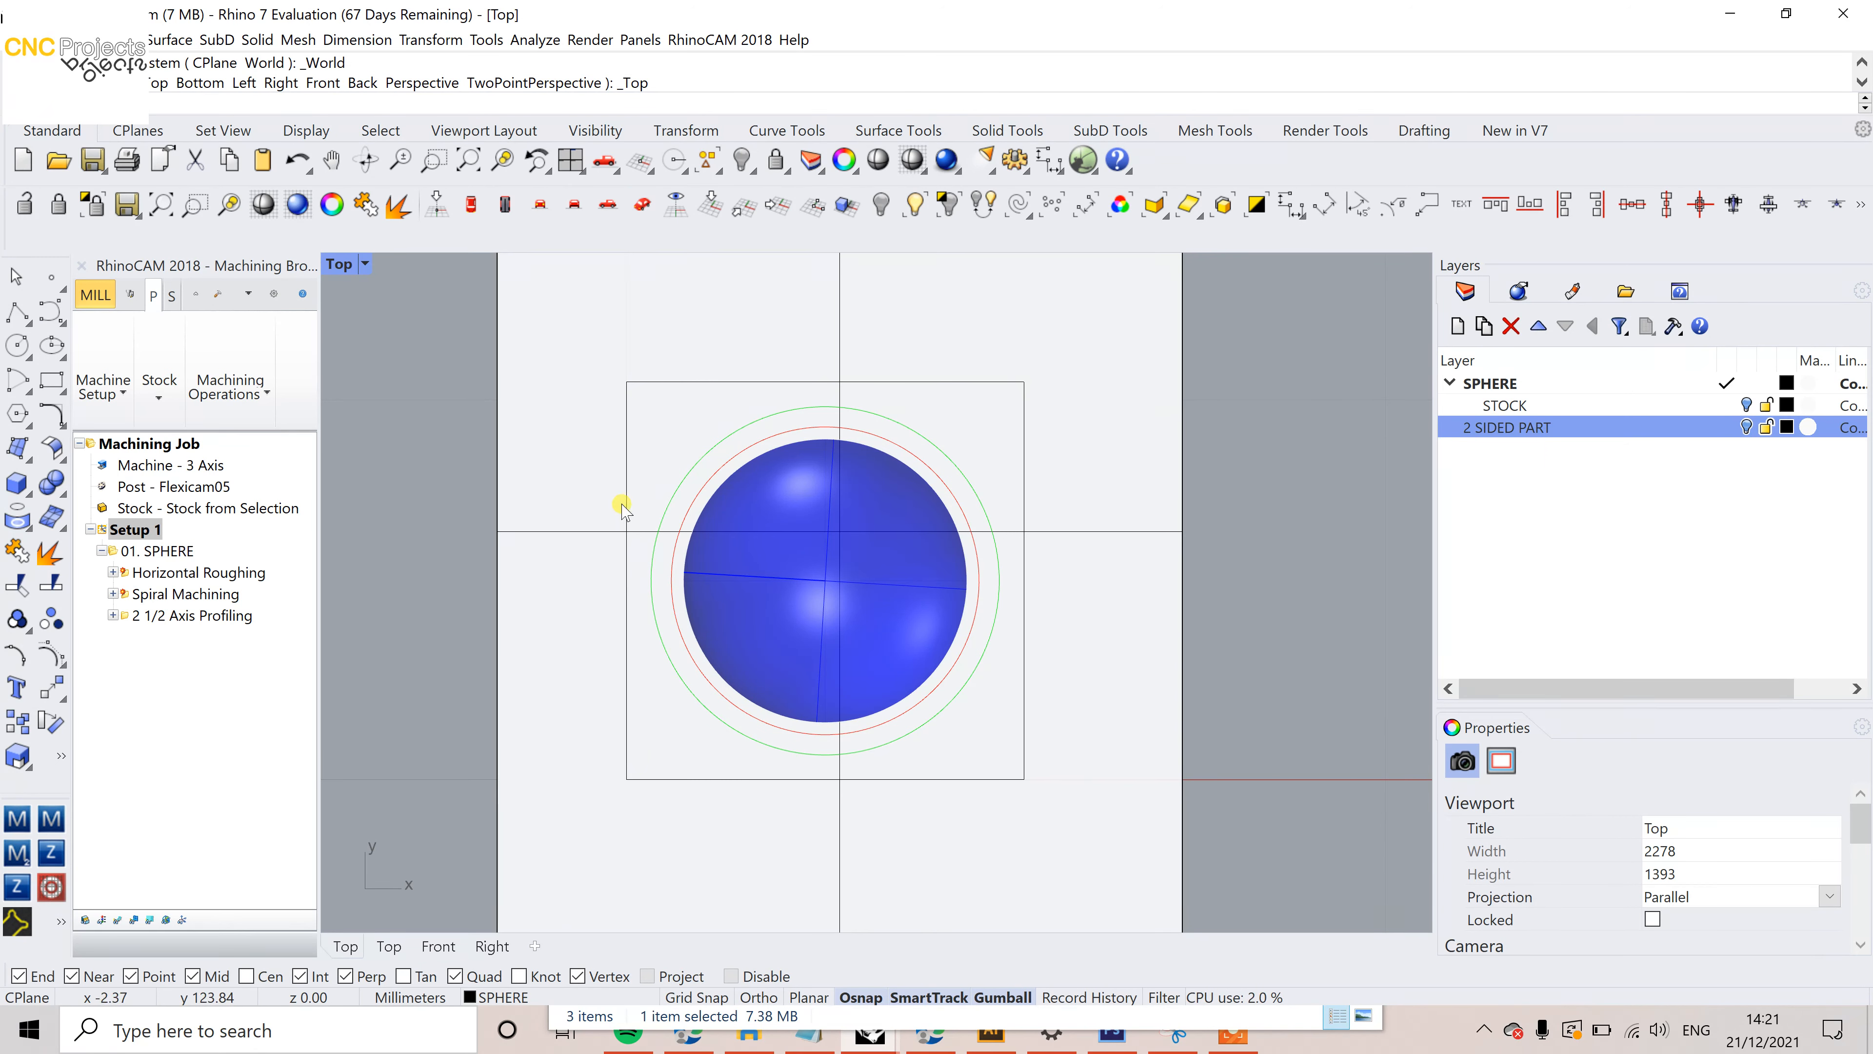
{"action": "left_click", "coordinate": [642, 206]}
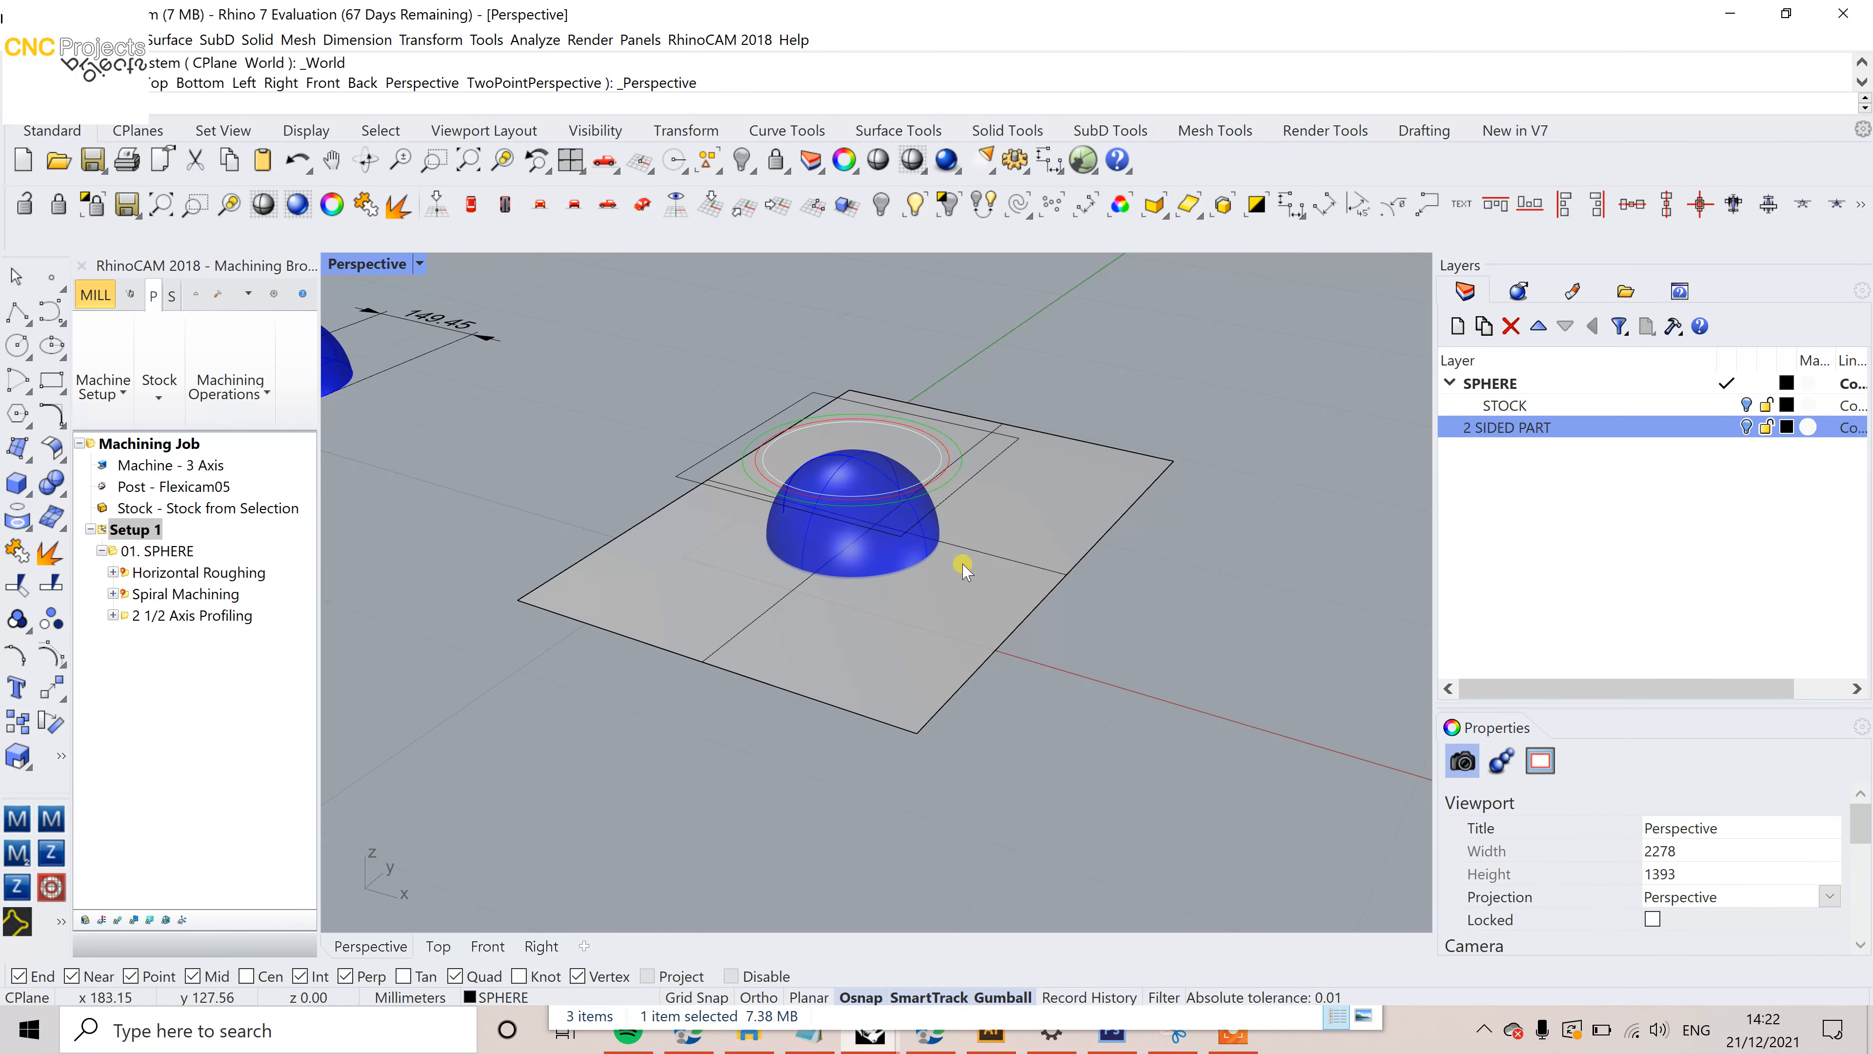
Step: Simulate the Spiral Machining operation on the sphere stock
{"action": "left_click", "coordinate": [171, 295]}
{"action": "right_click_drag", "start_coordinate": [962, 564], "coordinate": [963, 701]}
{"action": "scroll", "coordinate": [852, 531], "scroll_direction": "up", "scroll_amount": 8}
{"action": "right_click", "coordinate": [140, 595]}
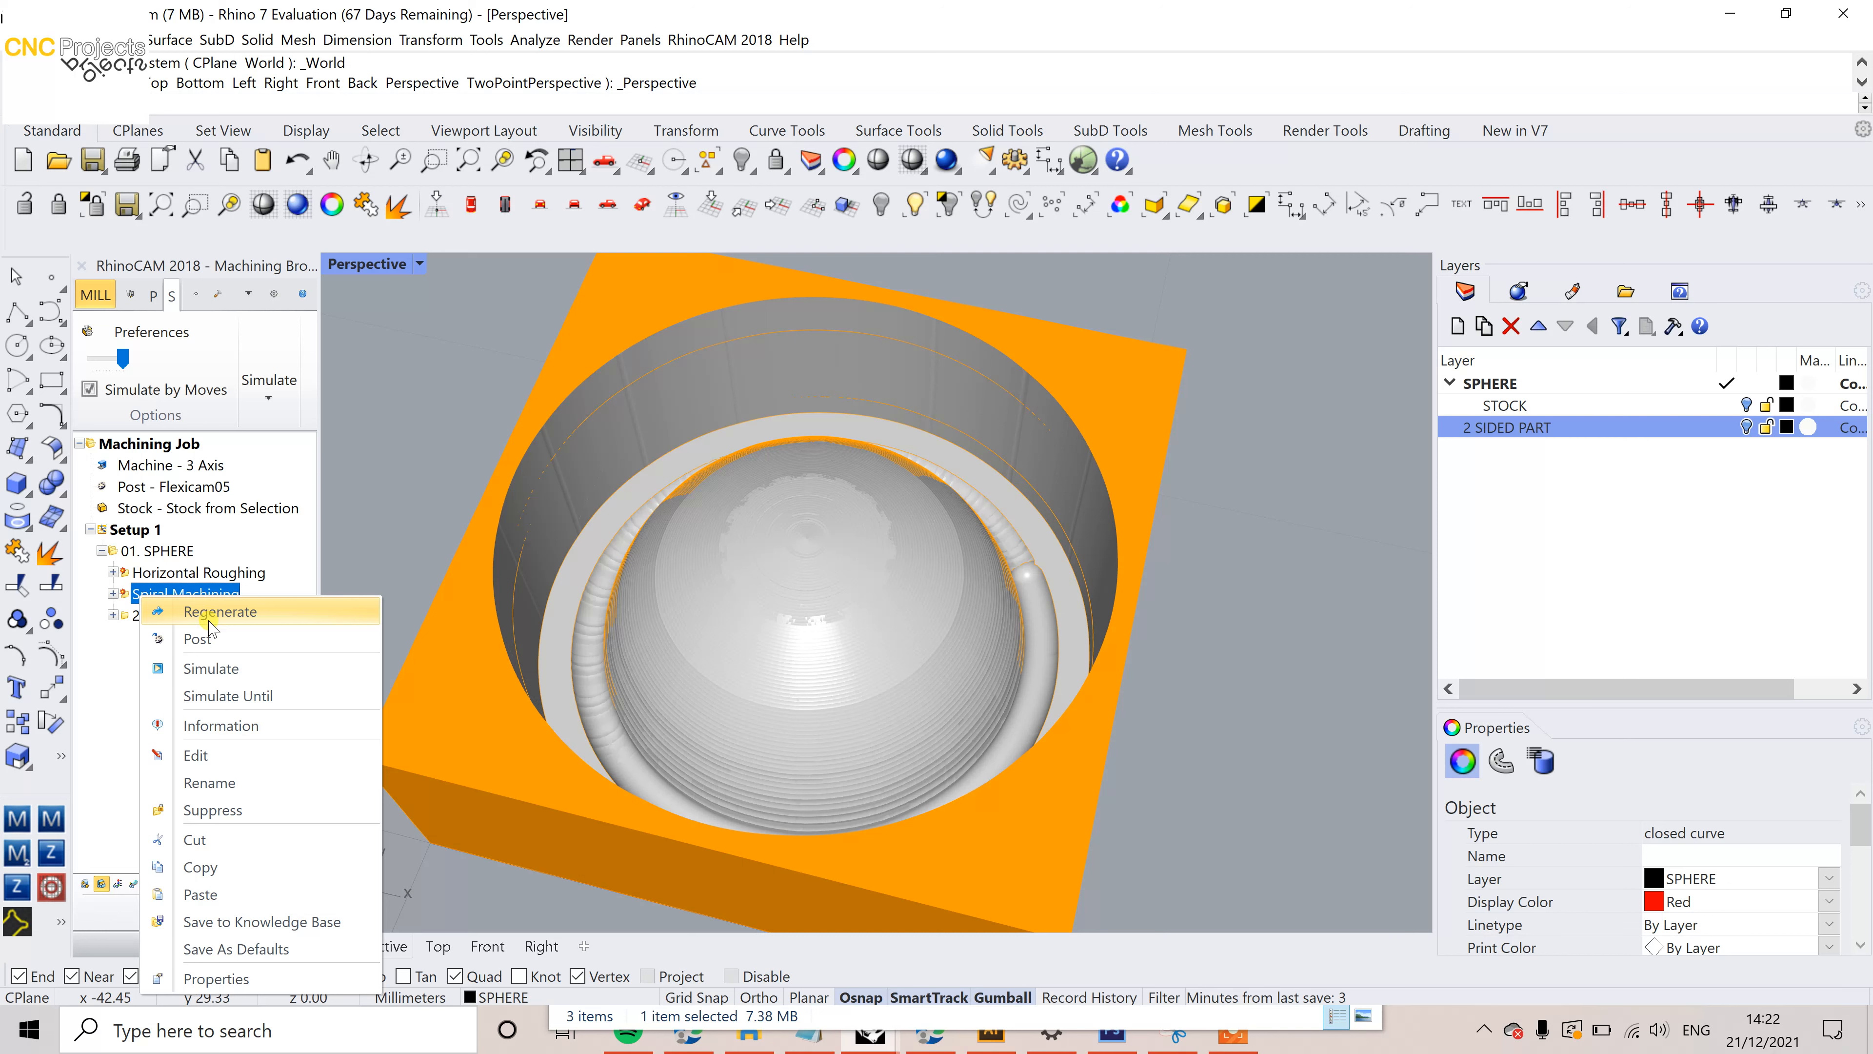
{"action": "left_click", "coordinate": [214, 668]}
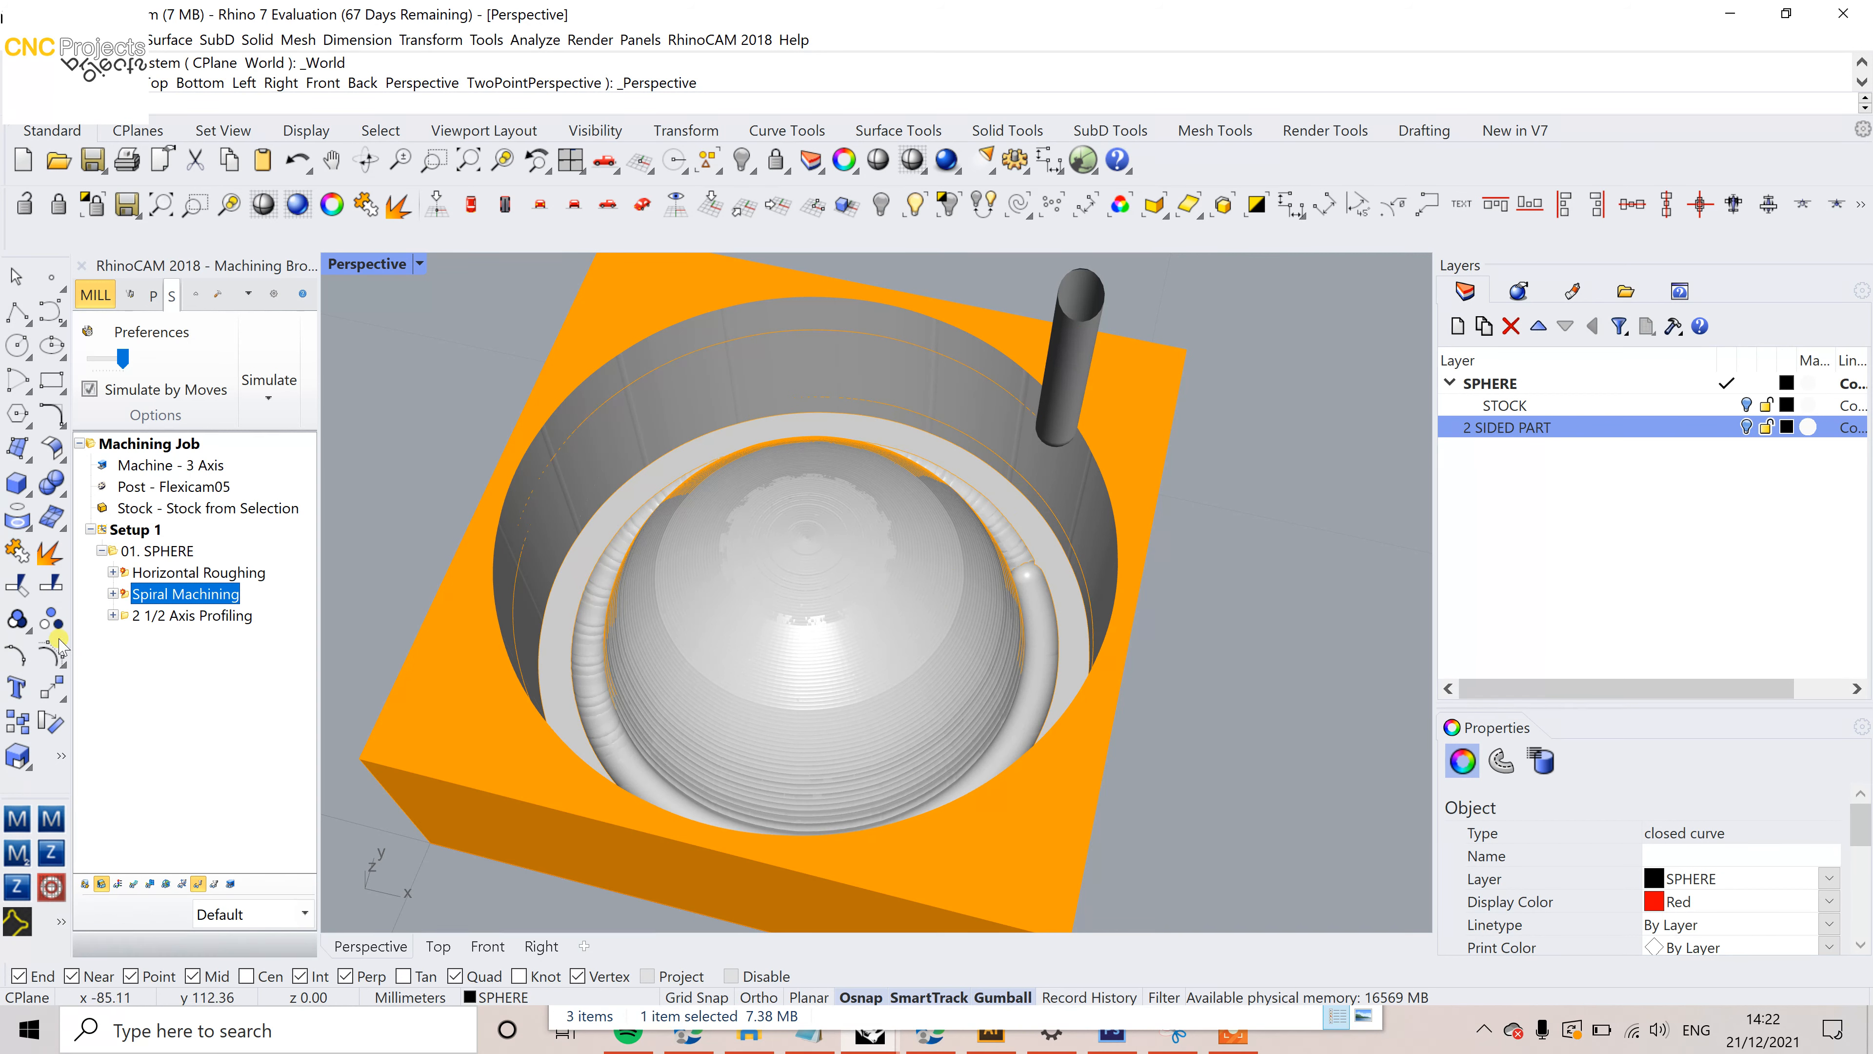
Step: Simulate the 2 1/2 Axis Profiling operation around the hemisphere
{"action": "left_click", "coordinate": [136, 617]}
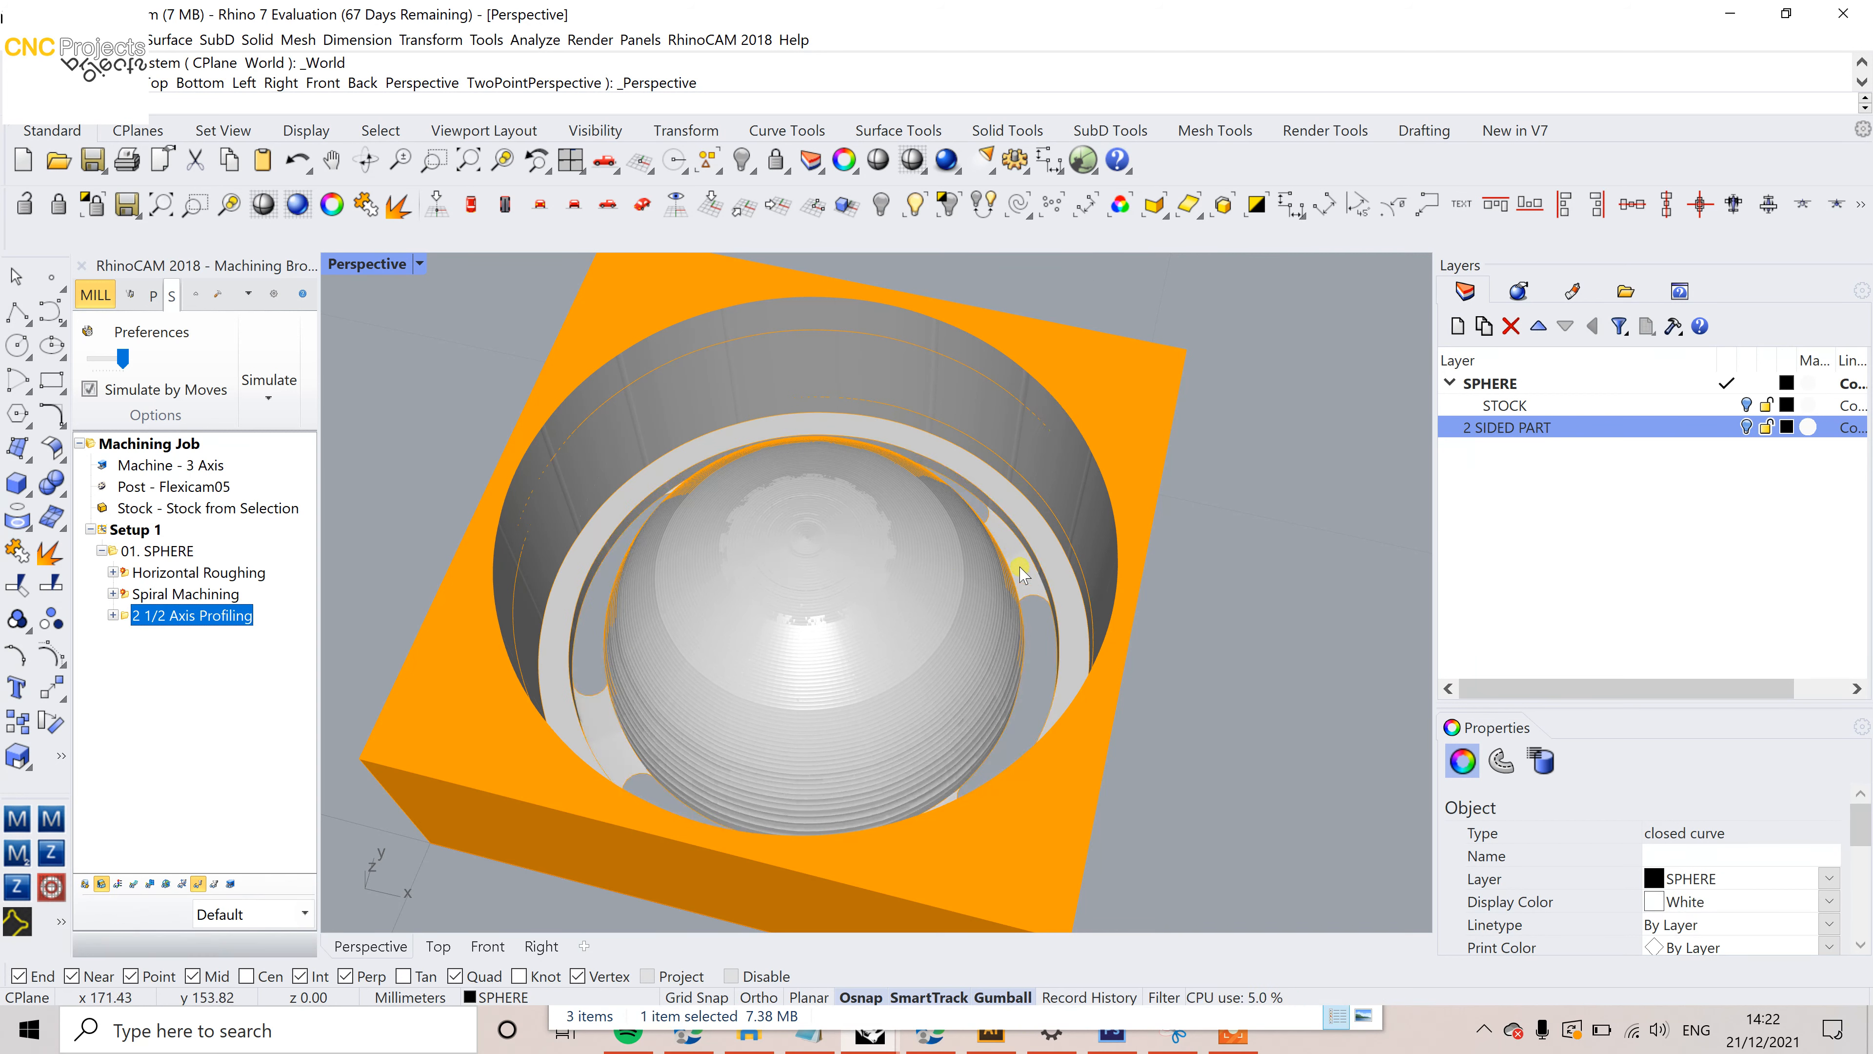
{"action": "right_click_drag", "start_coordinate": [1031, 639], "coordinate": [933, 443]}
{"action": "left_click", "coordinate": [268, 379]}
Step: Inspect the simulated sphere cut, including the channel around the hemisphere and the sides of the stock block
{"action": "scroll", "coordinate": [934, 443], "scroll_direction": "down", "scroll_amount": 2}
{"action": "right_click_drag", "start_coordinate": [1010, 520], "coordinate": [1018, 603]}
{"action": "scroll", "coordinate": [1028, 697], "scroll_direction": "up", "scroll_amount": 6}
{"action": "scroll", "coordinate": [1014, 705], "scroll_direction": "down", "scroll_amount": 10}
{"action": "scroll", "coordinate": [1041, 601], "scroll_direction": "up", "scroll_amount": 9}
{"action": "scroll", "coordinate": [900, 541], "scroll_direction": "down", "scroll_amount": 3}
{"action": "right_click_drag", "start_coordinate": [900, 541], "coordinate": [556, 748]}
{"action": "right_click_drag", "start_coordinate": [1069, 538], "coordinate": [898, 509]}
{"action": "right_click_drag", "start_coordinate": [1020, 593], "coordinate": [958, 598]}
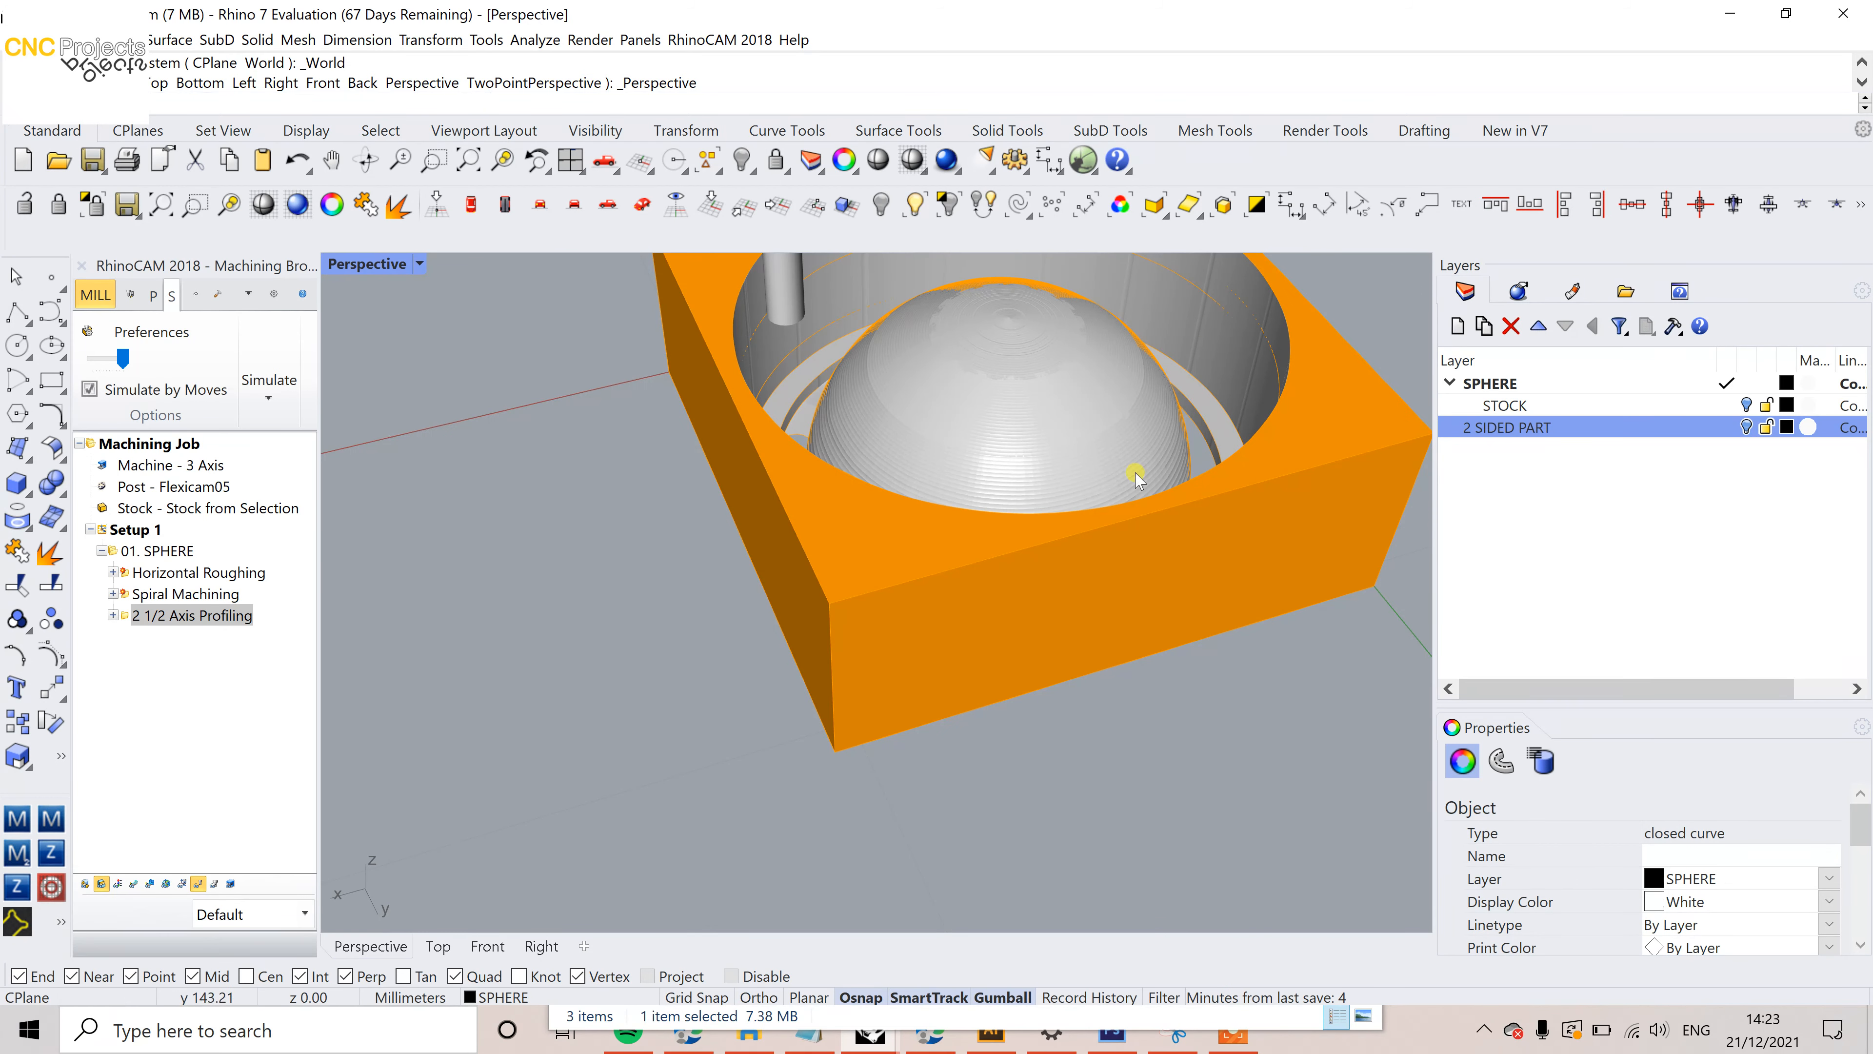
{"action": "scroll", "coordinate": [719, 321], "scroll_direction": "down", "scroll_amount": 5}
{"action": "right_click_drag", "start_coordinate": [719, 321], "coordinate": [907, 399]}
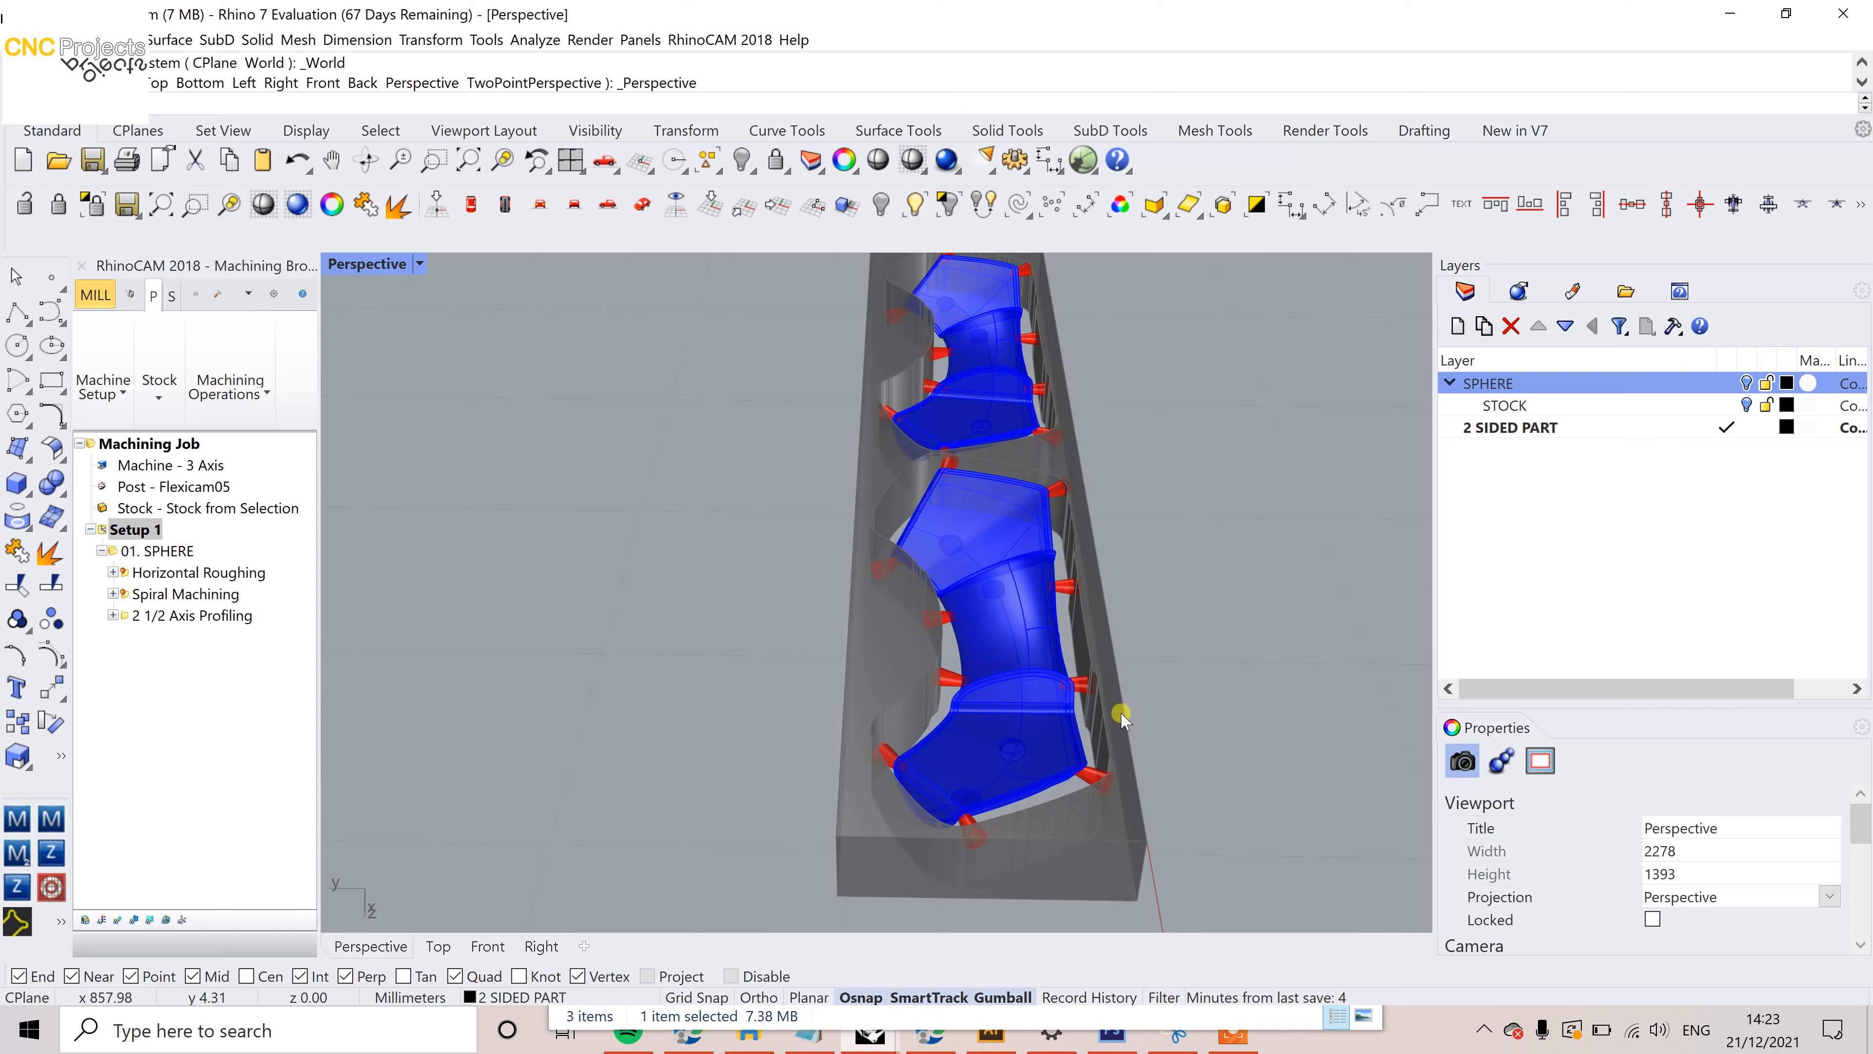
Step: Examine the 2 SIDED PART model, including the blue parts, the red holding tabs and the surrounding stock frame
{"action": "scroll", "coordinate": [964, 597], "scroll_direction": "up", "scroll_amount": 5}
{"action": "scroll", "coordinate": [965, 597], "scroll_direction": "down", "scroll_amount": 5}
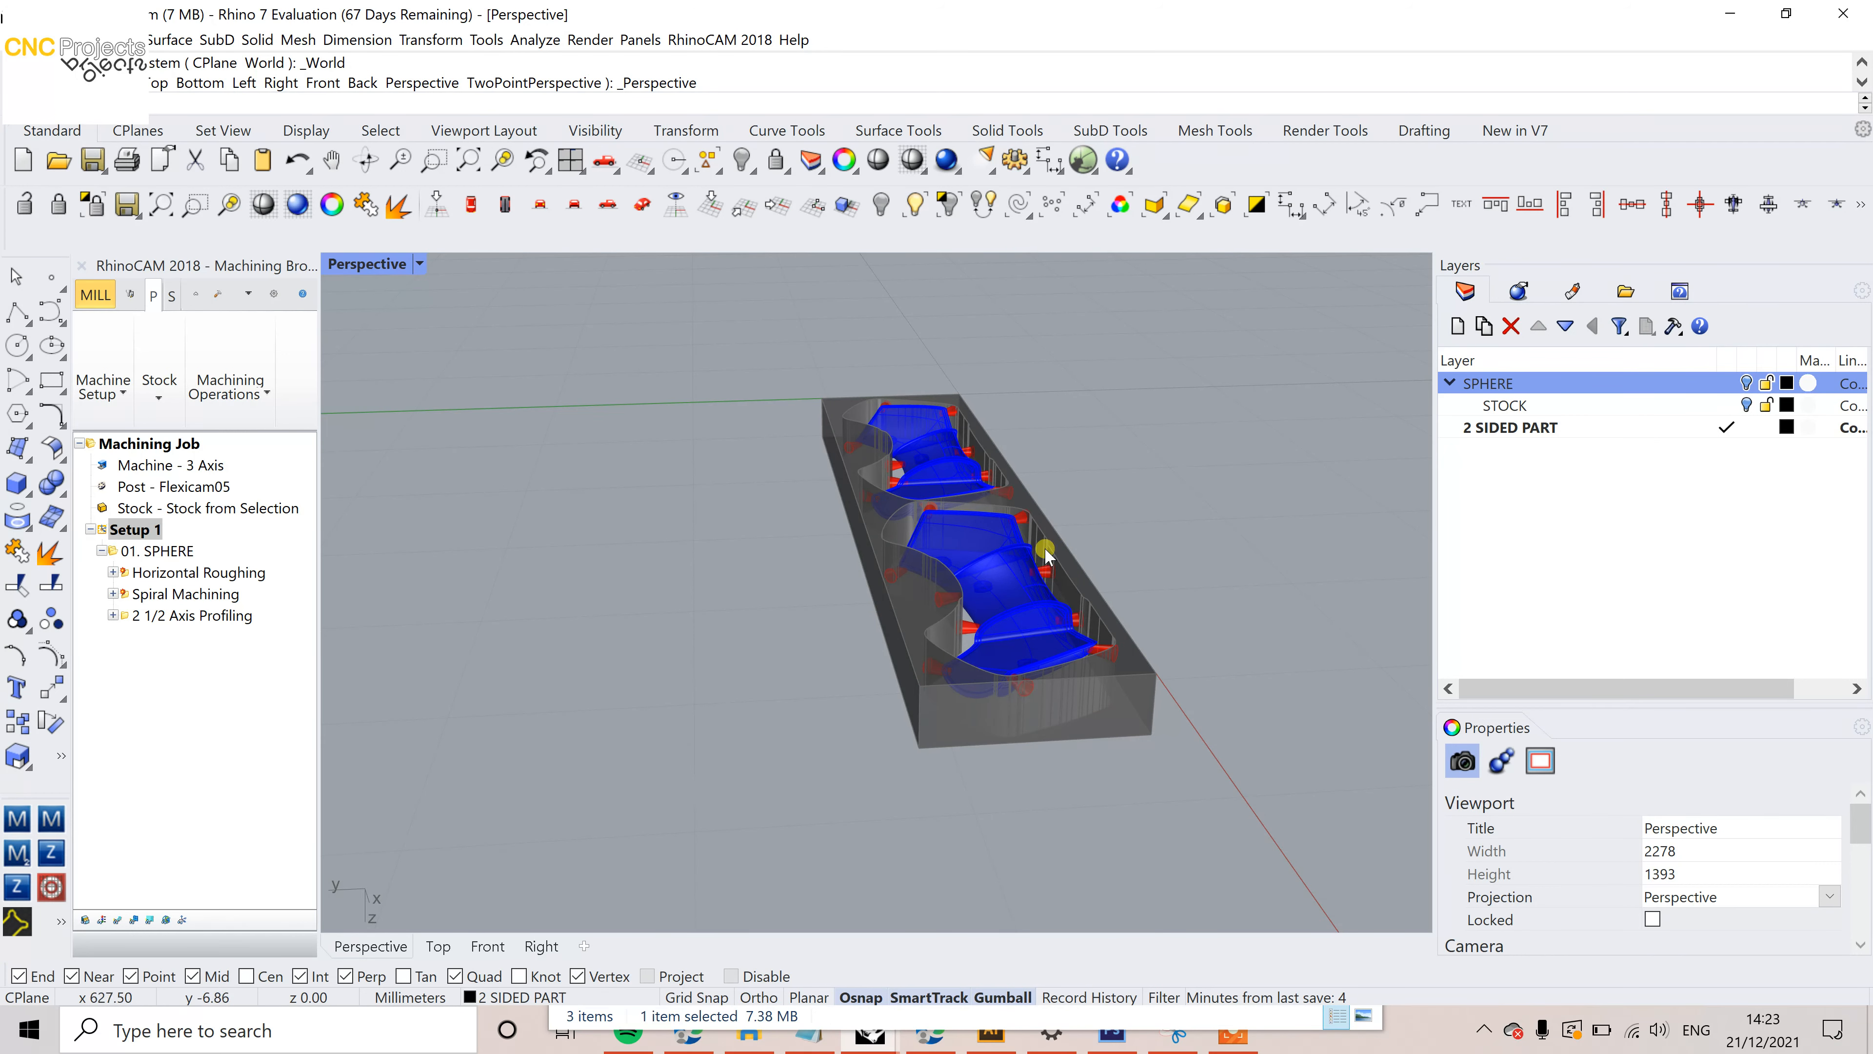
{"action": "scroll", "coordinate": [1003, 583], "scroll_direction": "up", "scroll_amount": 10}
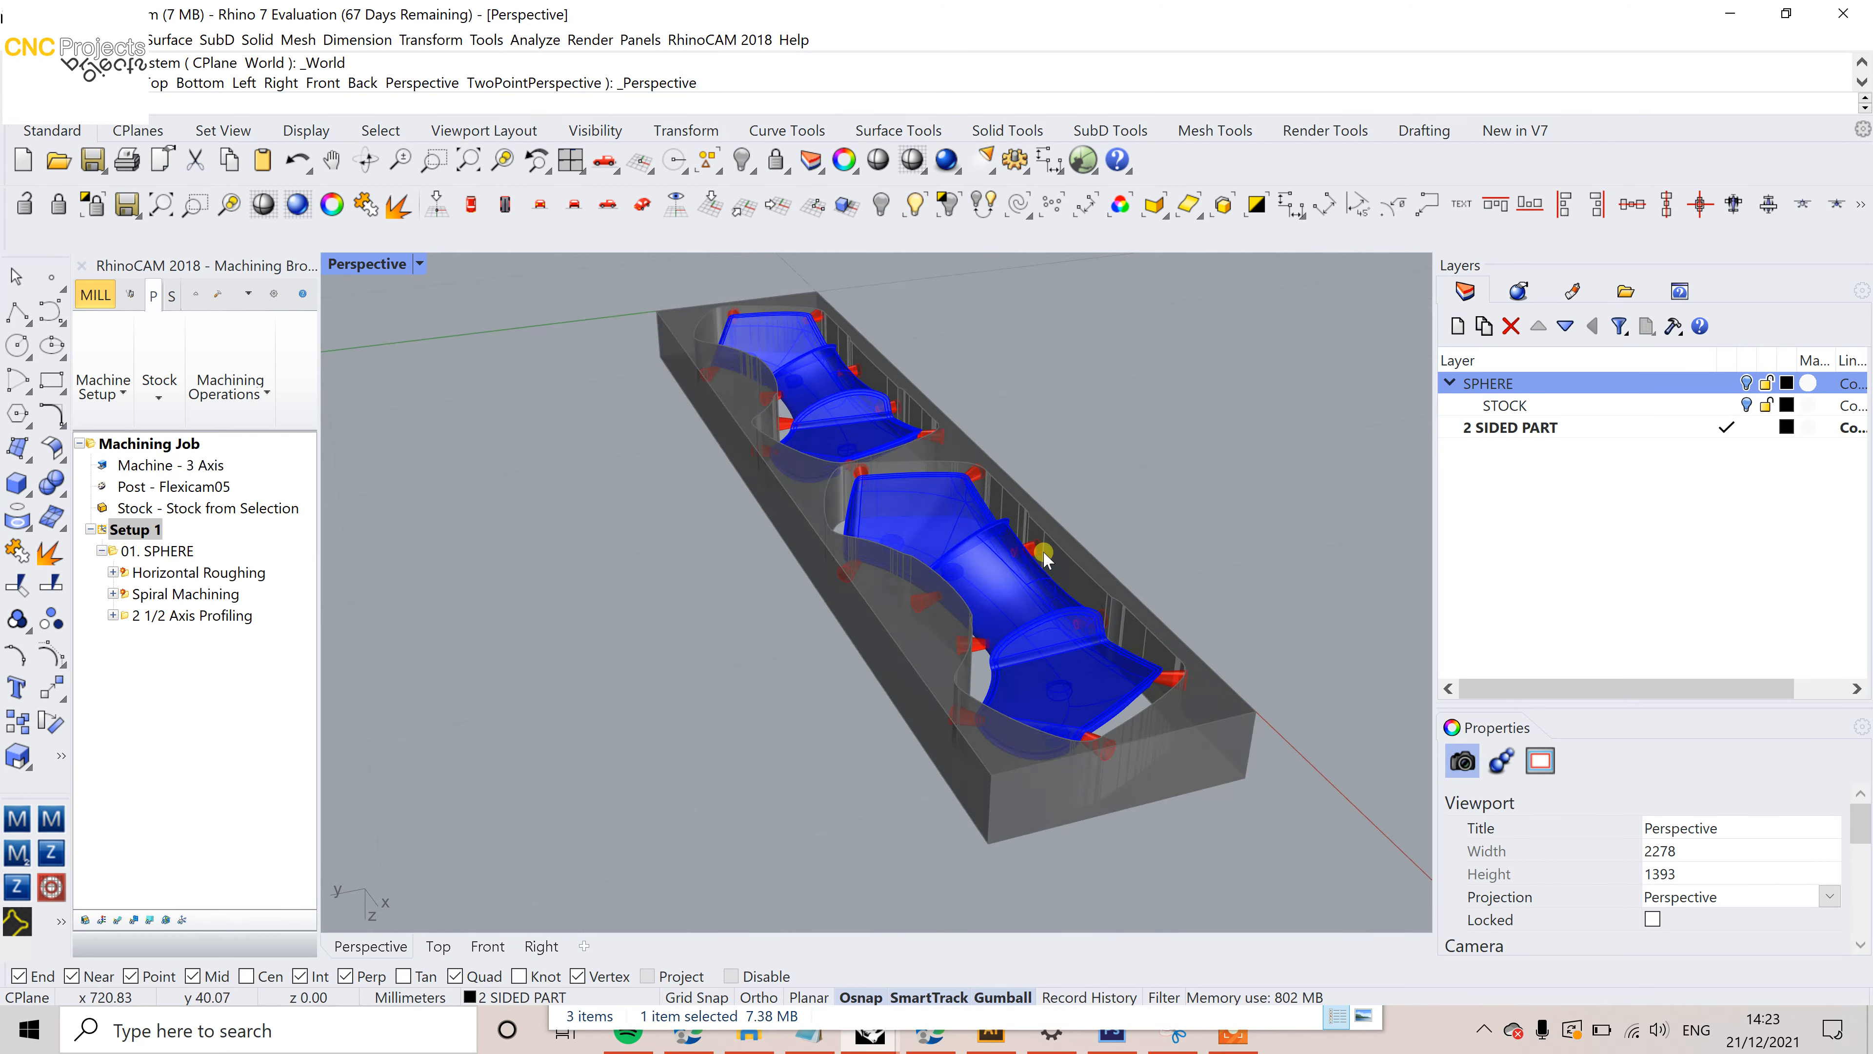
{"action": "left_click", "coordinate": [824, 450]}
{"action": "scroll", "coordinate": [833, 450], "scroll_direction": "down", "scroll_amount": 8}
{"action": "right_click_drag", "start_coordinate": [933, 458], "coordinate": [957, 584]}
{"action": "scroll", "coordinate": [959, 583], "scroll_direction": "down", "scroll_amount": 8}
{"action": "left_click", "coordinate": [1108, 550], "text": "shift"}
{"action": "scroll", "coordinate": [1018, 520], "scroll_direction": "up", "scroll_amount": 5}
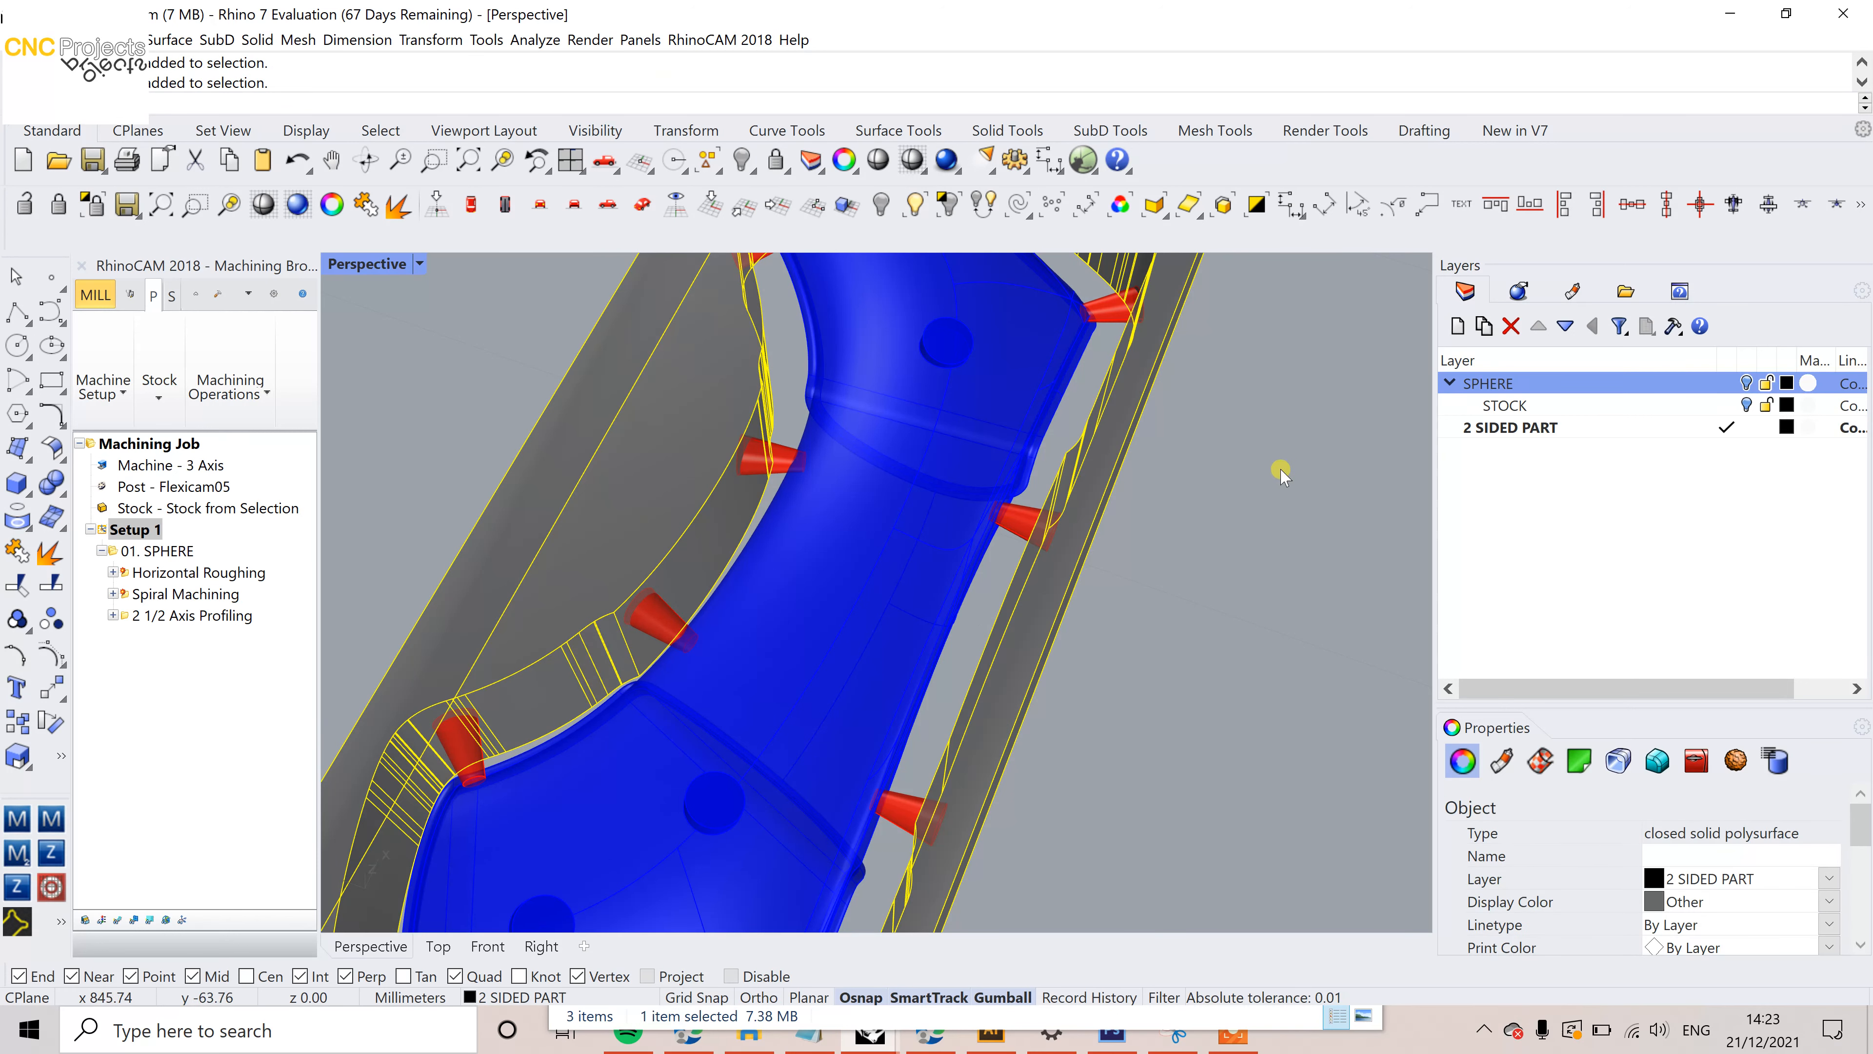
{"action": "scroll", "coordinate": [1250, 479], "scroll_direction": "down", "scroll_amount": 5}
{"action": "right_click_drag", "start_coordinate": [1211, 499], "coordinate": [984, 530]}
{"action": "key", "text": "Escape"}
Step: Review the layout of the two blue parts in their stock frame from the top and in perspective
{"action": "left_click", "coordinate": [471, 204]}
{"action": "right_click_drag", "start_coordinate": [828, 624], "coordinate": [748, 626]}
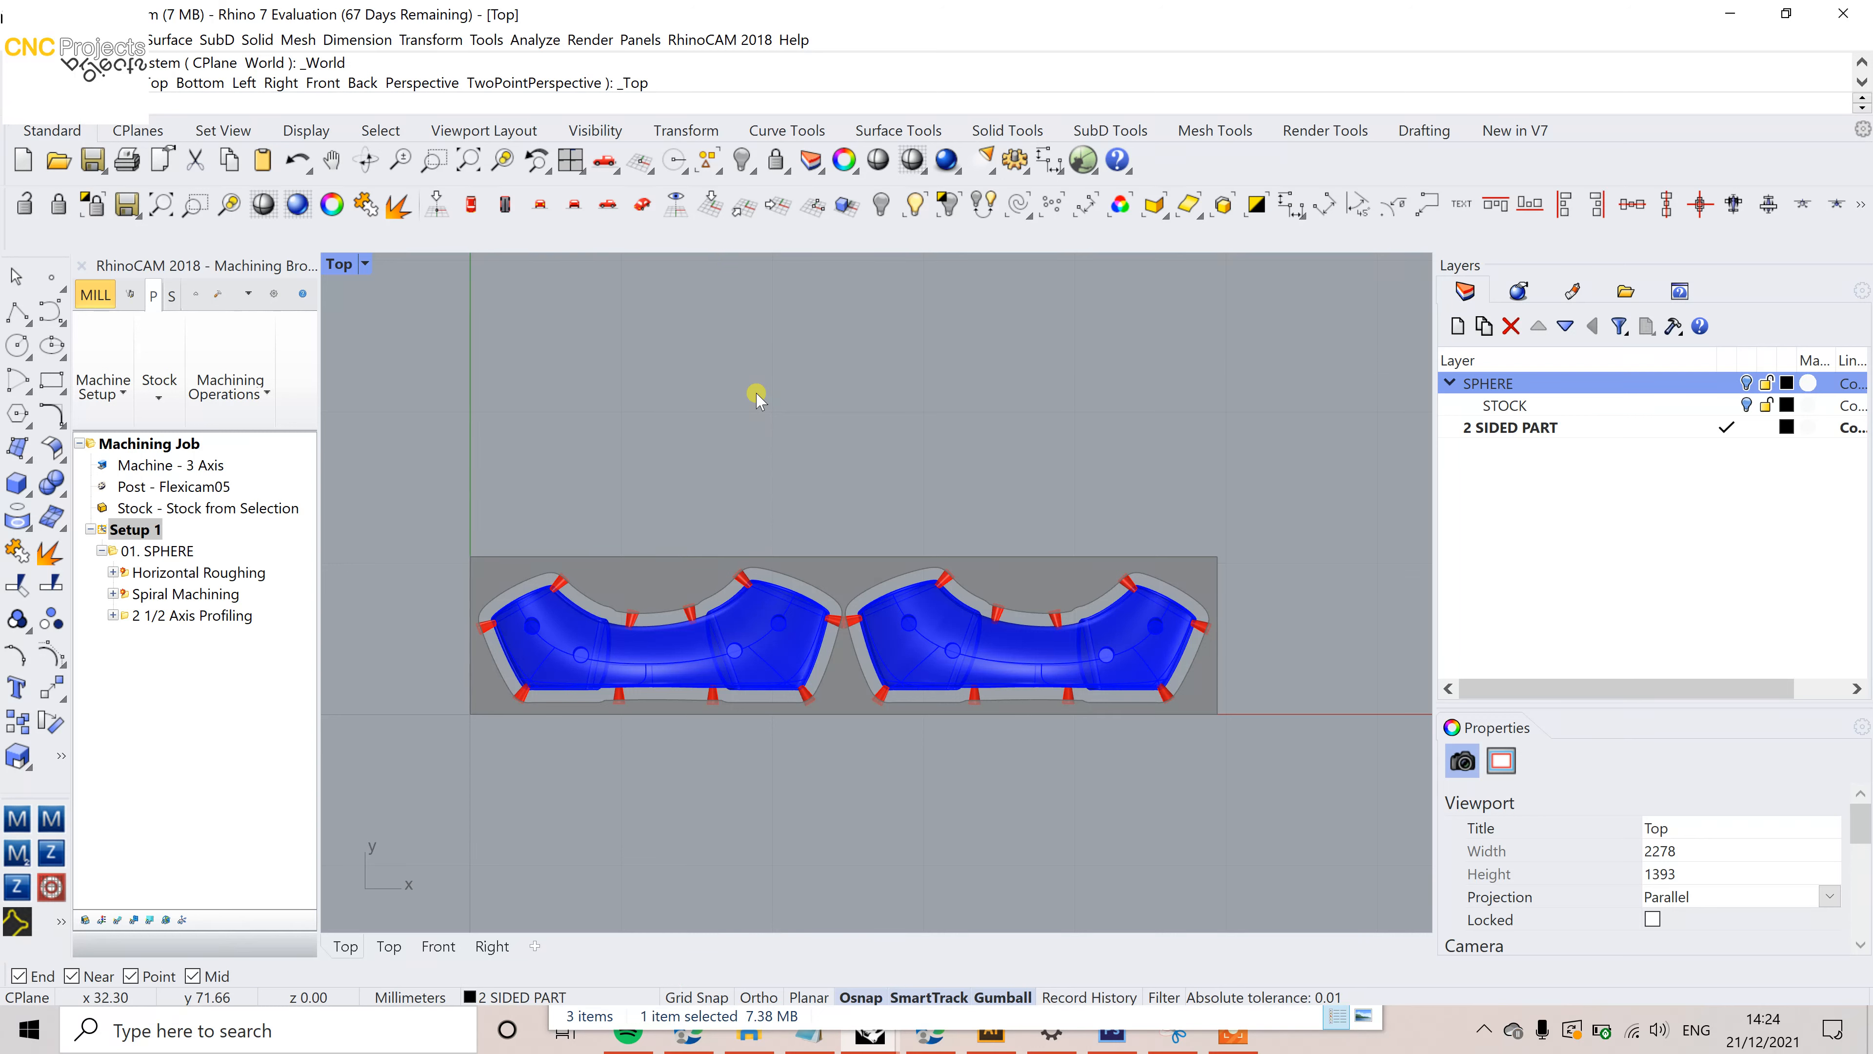
{"action": "left_click", "coordinate": [643, 205]}
{"action": "right_click_drag", "start_coordinate": [890, 540], "coordinate": [824, 592]}
{"action": "scroll", "coordinate": [856, 598], "scroll_direction": "up", "scroll_amount": 4}
{"action": "scroll", "coordinate": [850, 594], "scroll_direction": "down", "scroll_amount": 5}
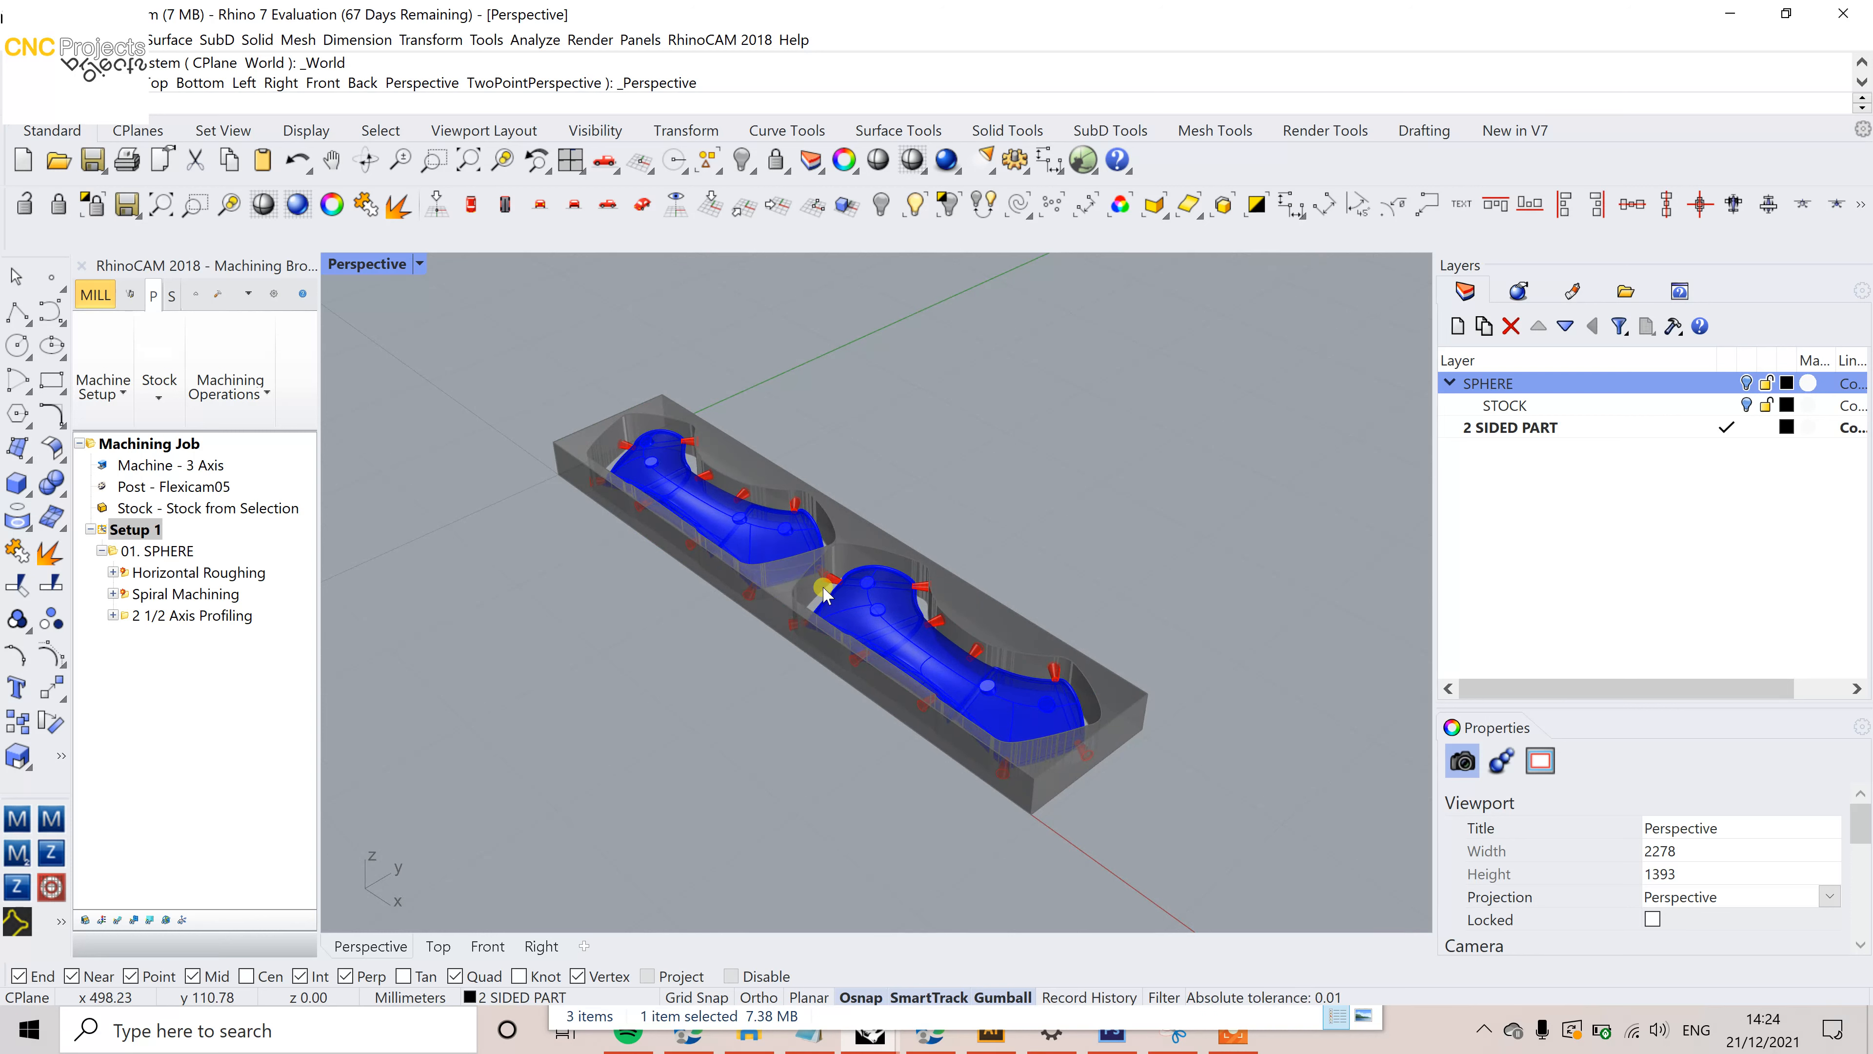
{"action": "right_click_drag", "start_coordinate": [924, 647], "coordinate": [875, 638]}
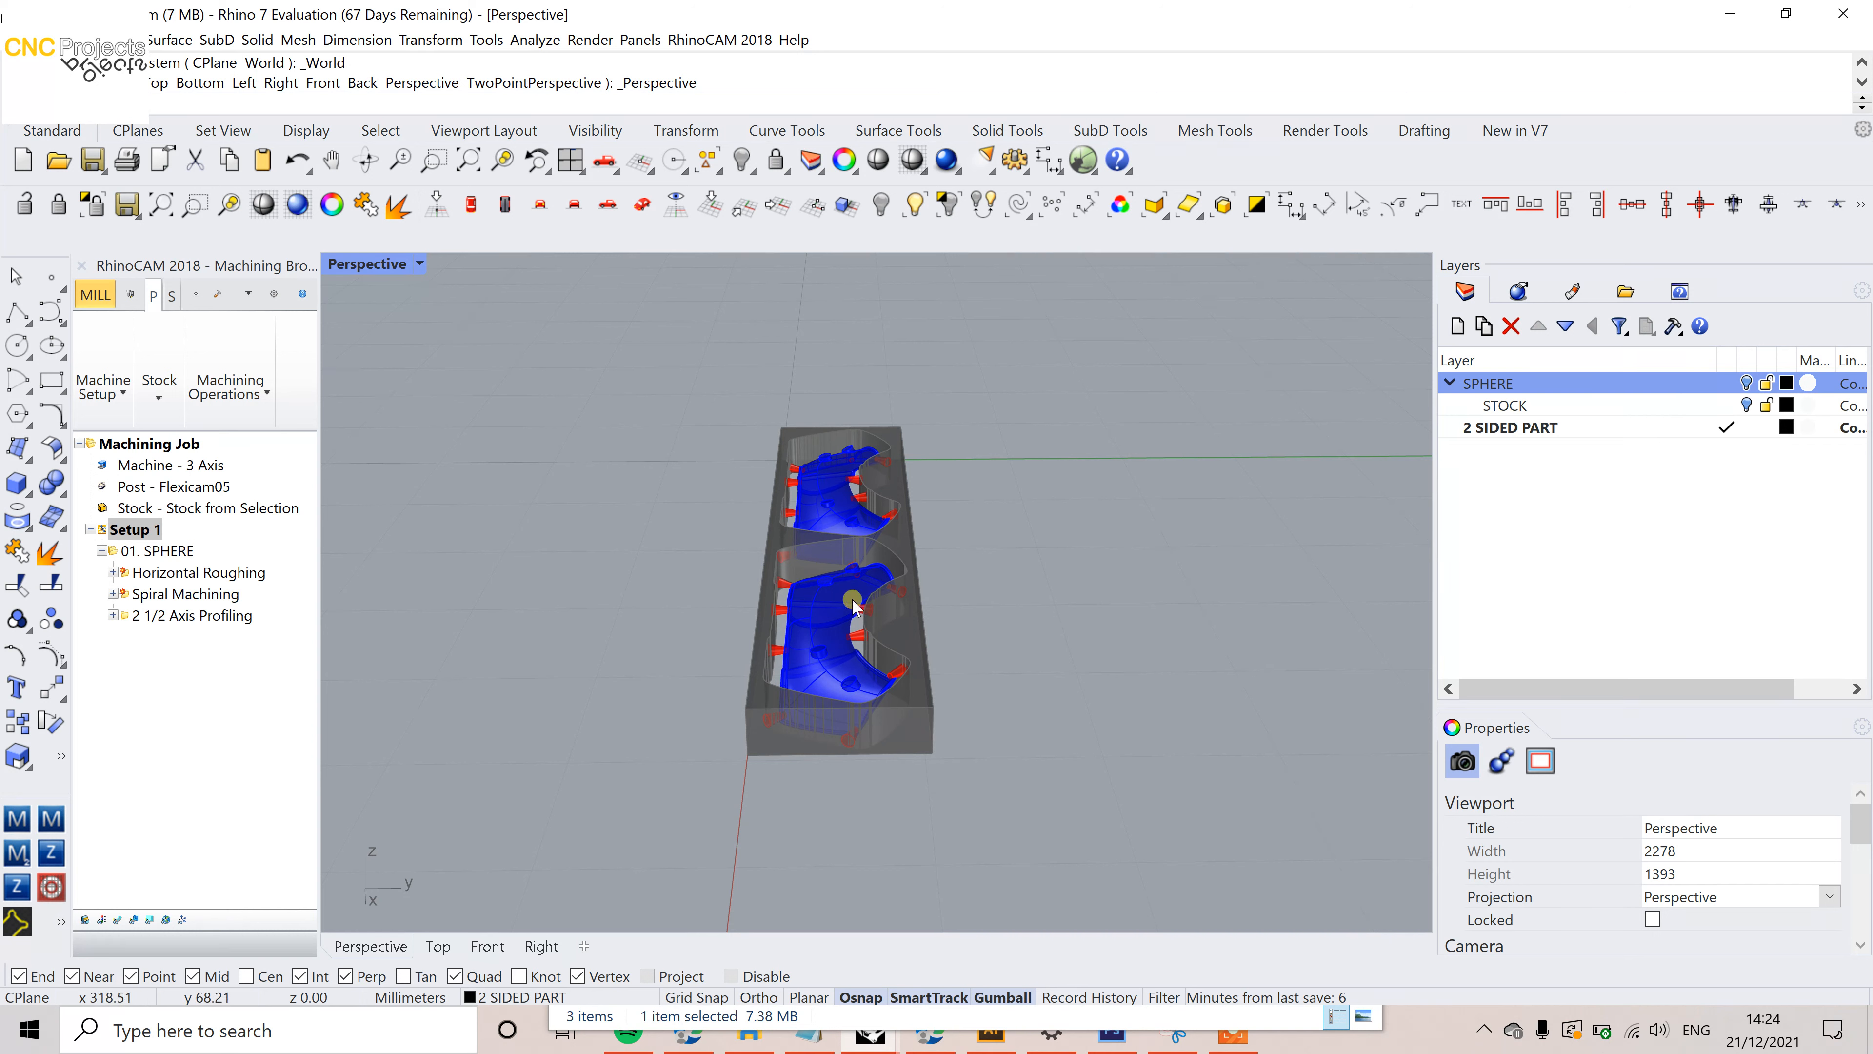
Step: Flip the whole two-sided assembly of parts, tabs and stock frame by rotating it 180 degrees
{"action": "left_click_drag", "start_coordinate": [668, 314], "coordinate": [1057, 857]}
{"action": "right_click_drag", "start_coordinate": [1058, 858], "coordinate": [827, 602]}
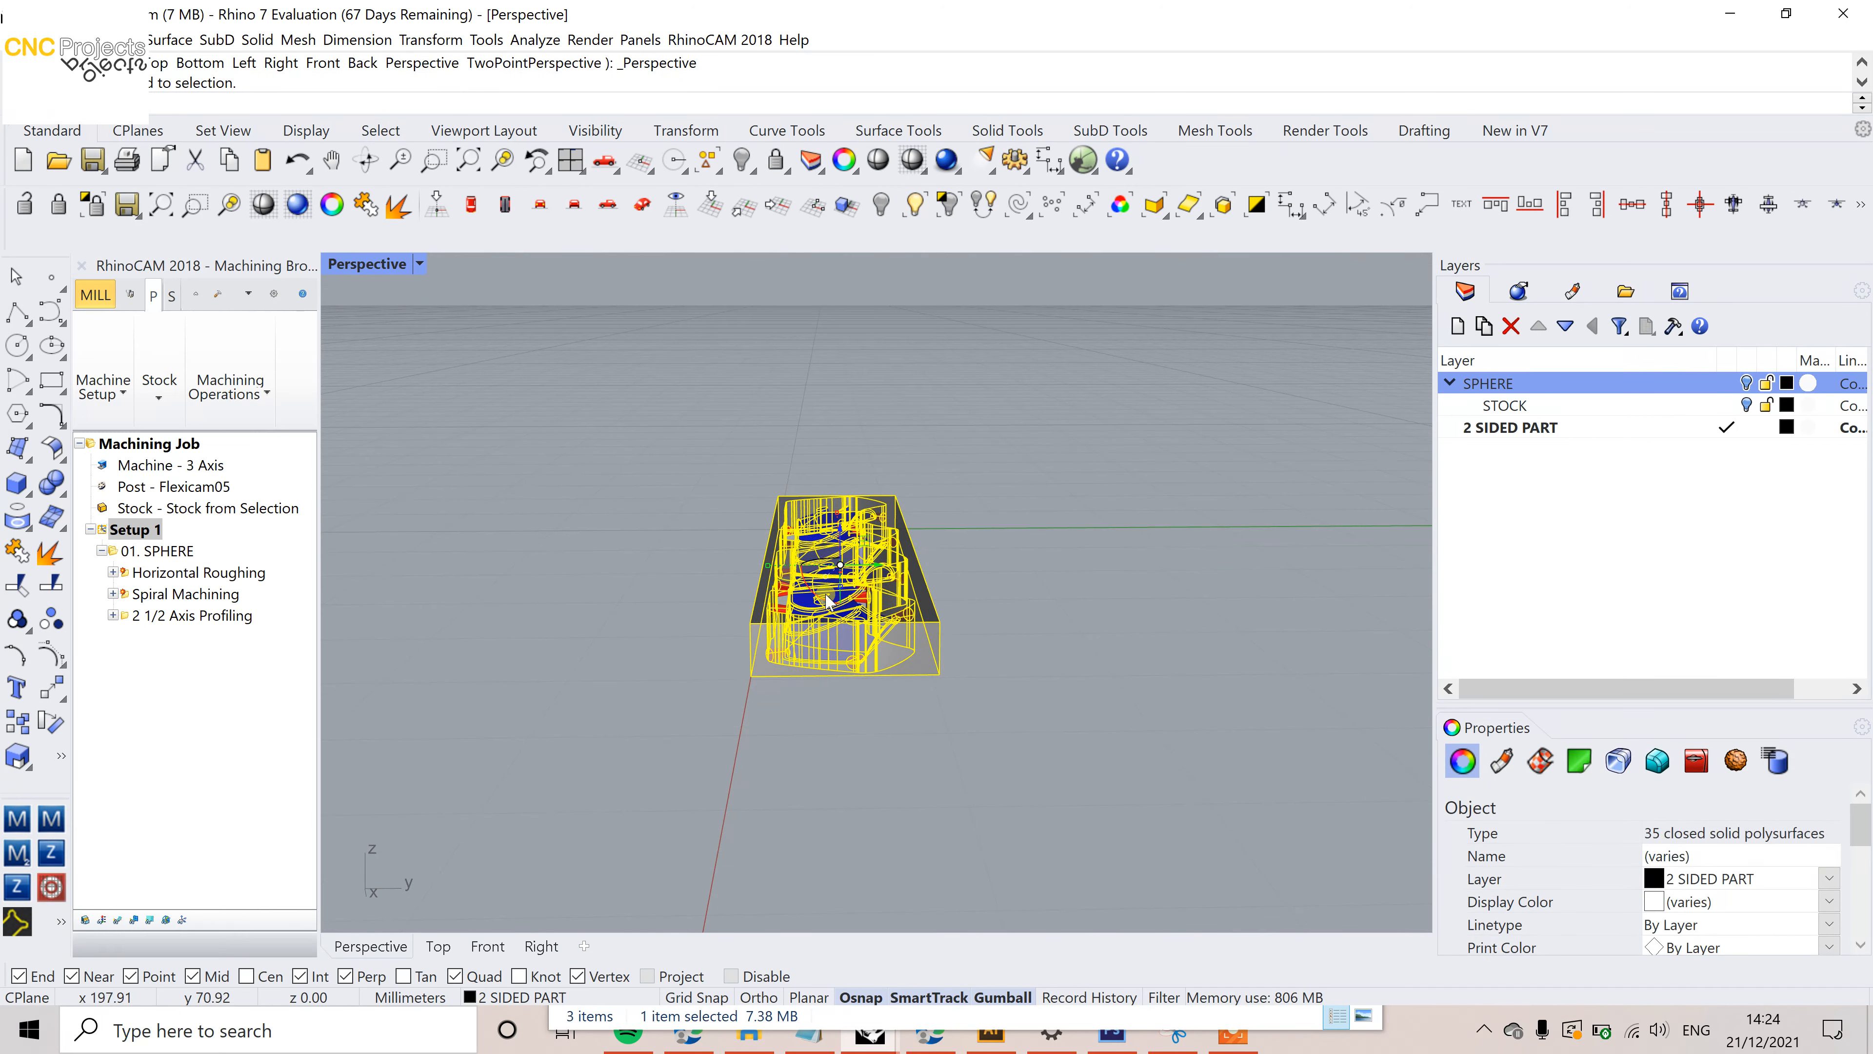
{"action": "left_click", "coordinate": [827, 601]}
{"action": "type", "text": "180"}
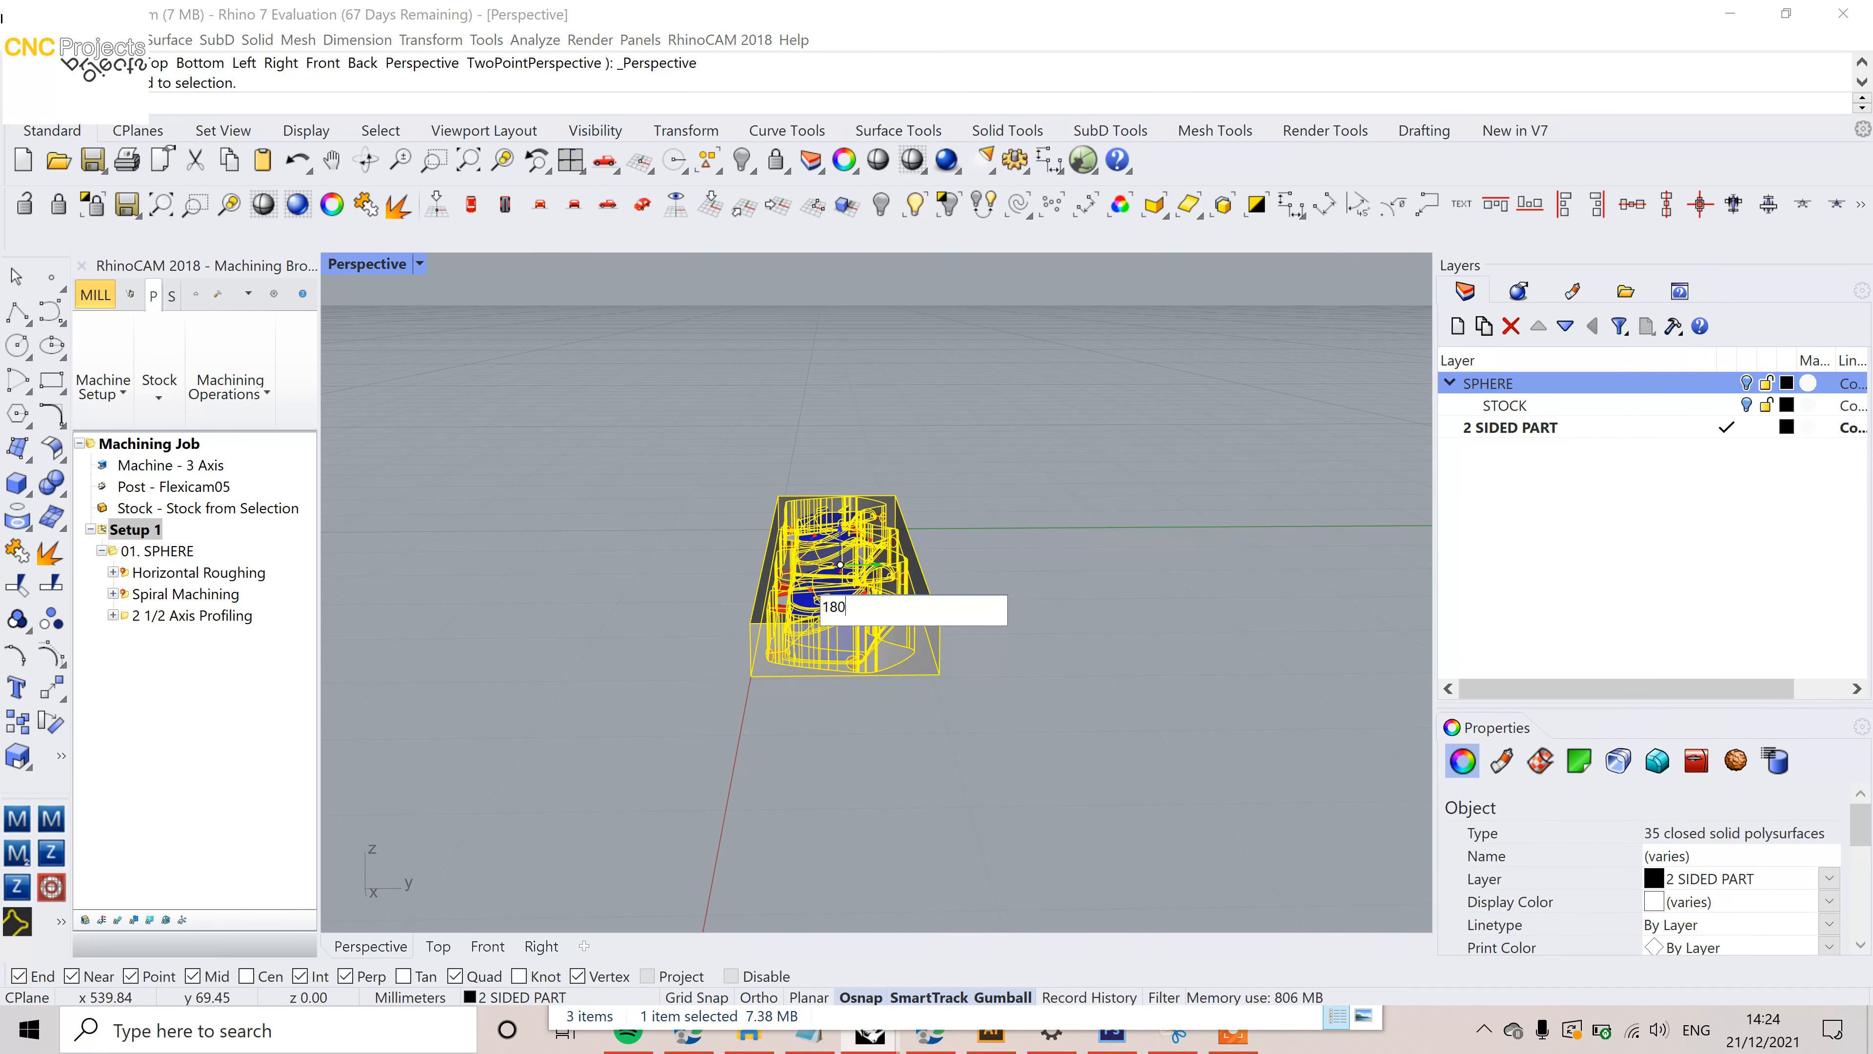
{"action": "key", "text": "Return"}
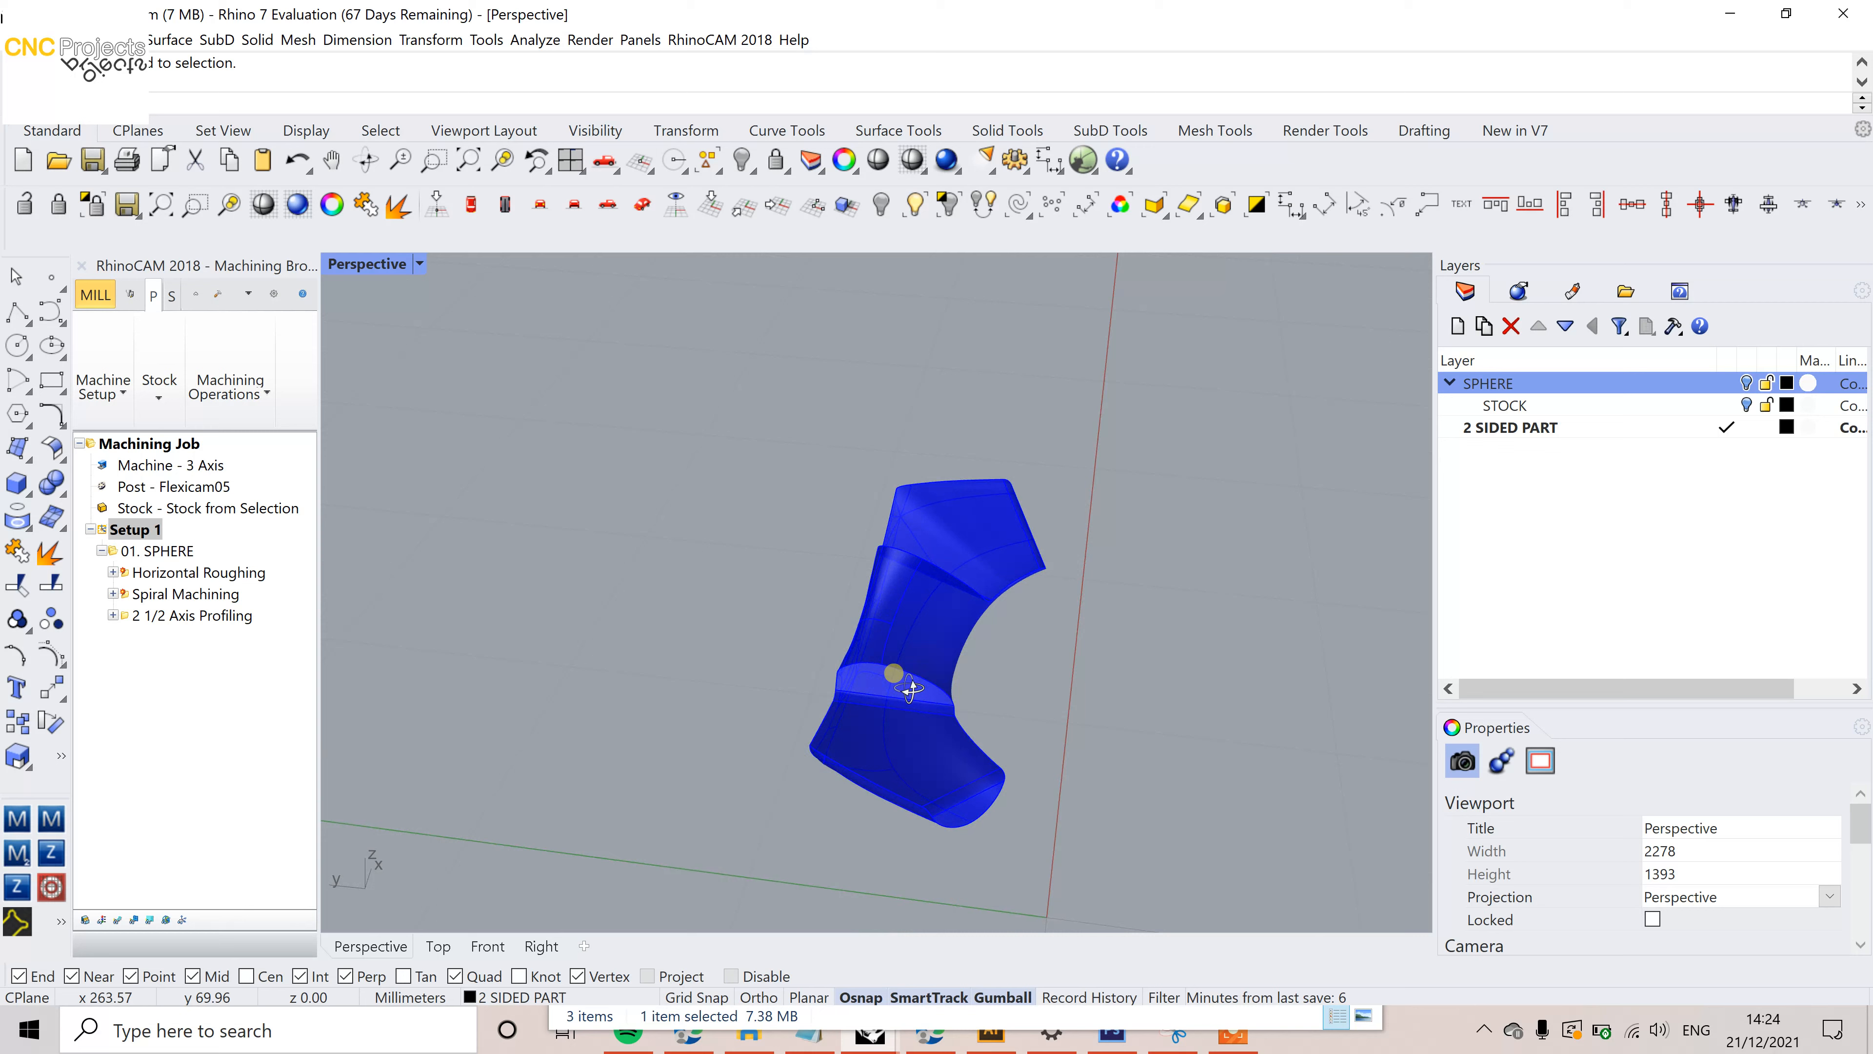
Step: Examine the curved faces and thin edges of the single blue part from several angles
{"action": "right_click_drag", "start_coordinate": [899, 673], "coordinate": [839, 657]}
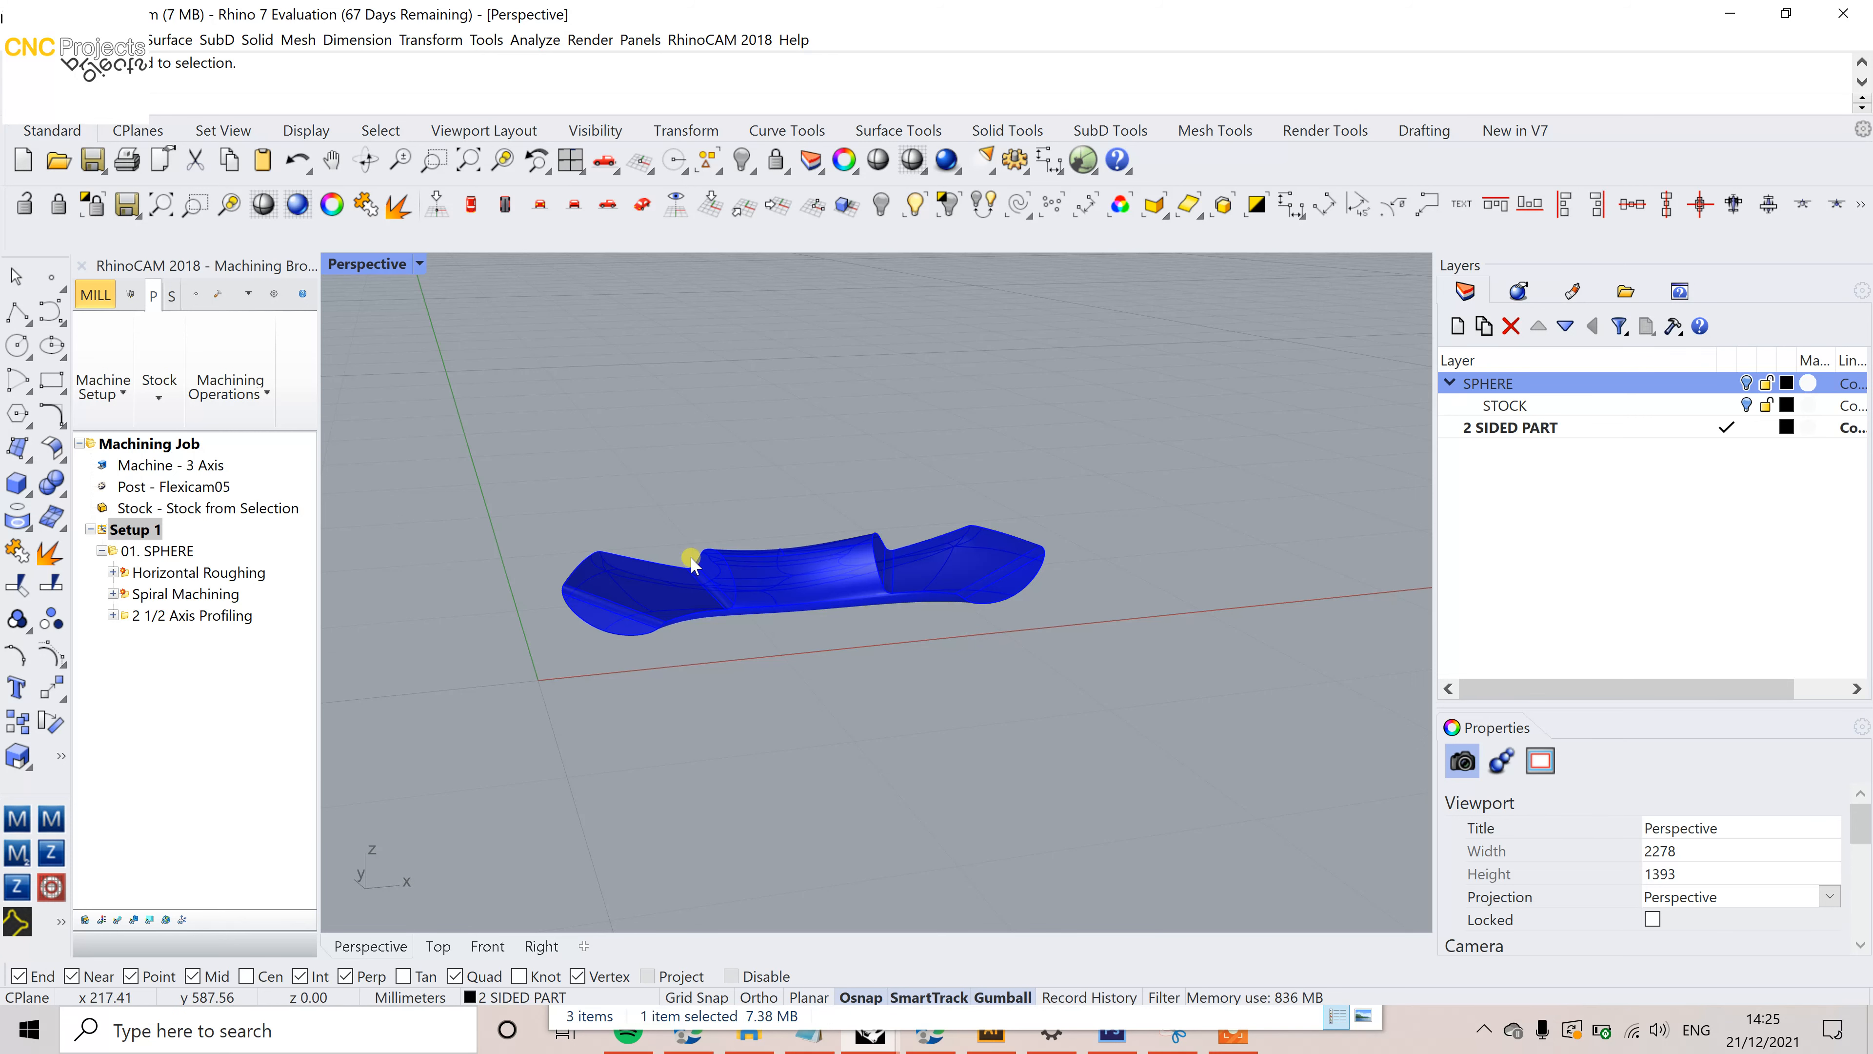
{"action": "right_click_drag", "start_coordinate": [724, 645], "coordinate": [748, 664]}
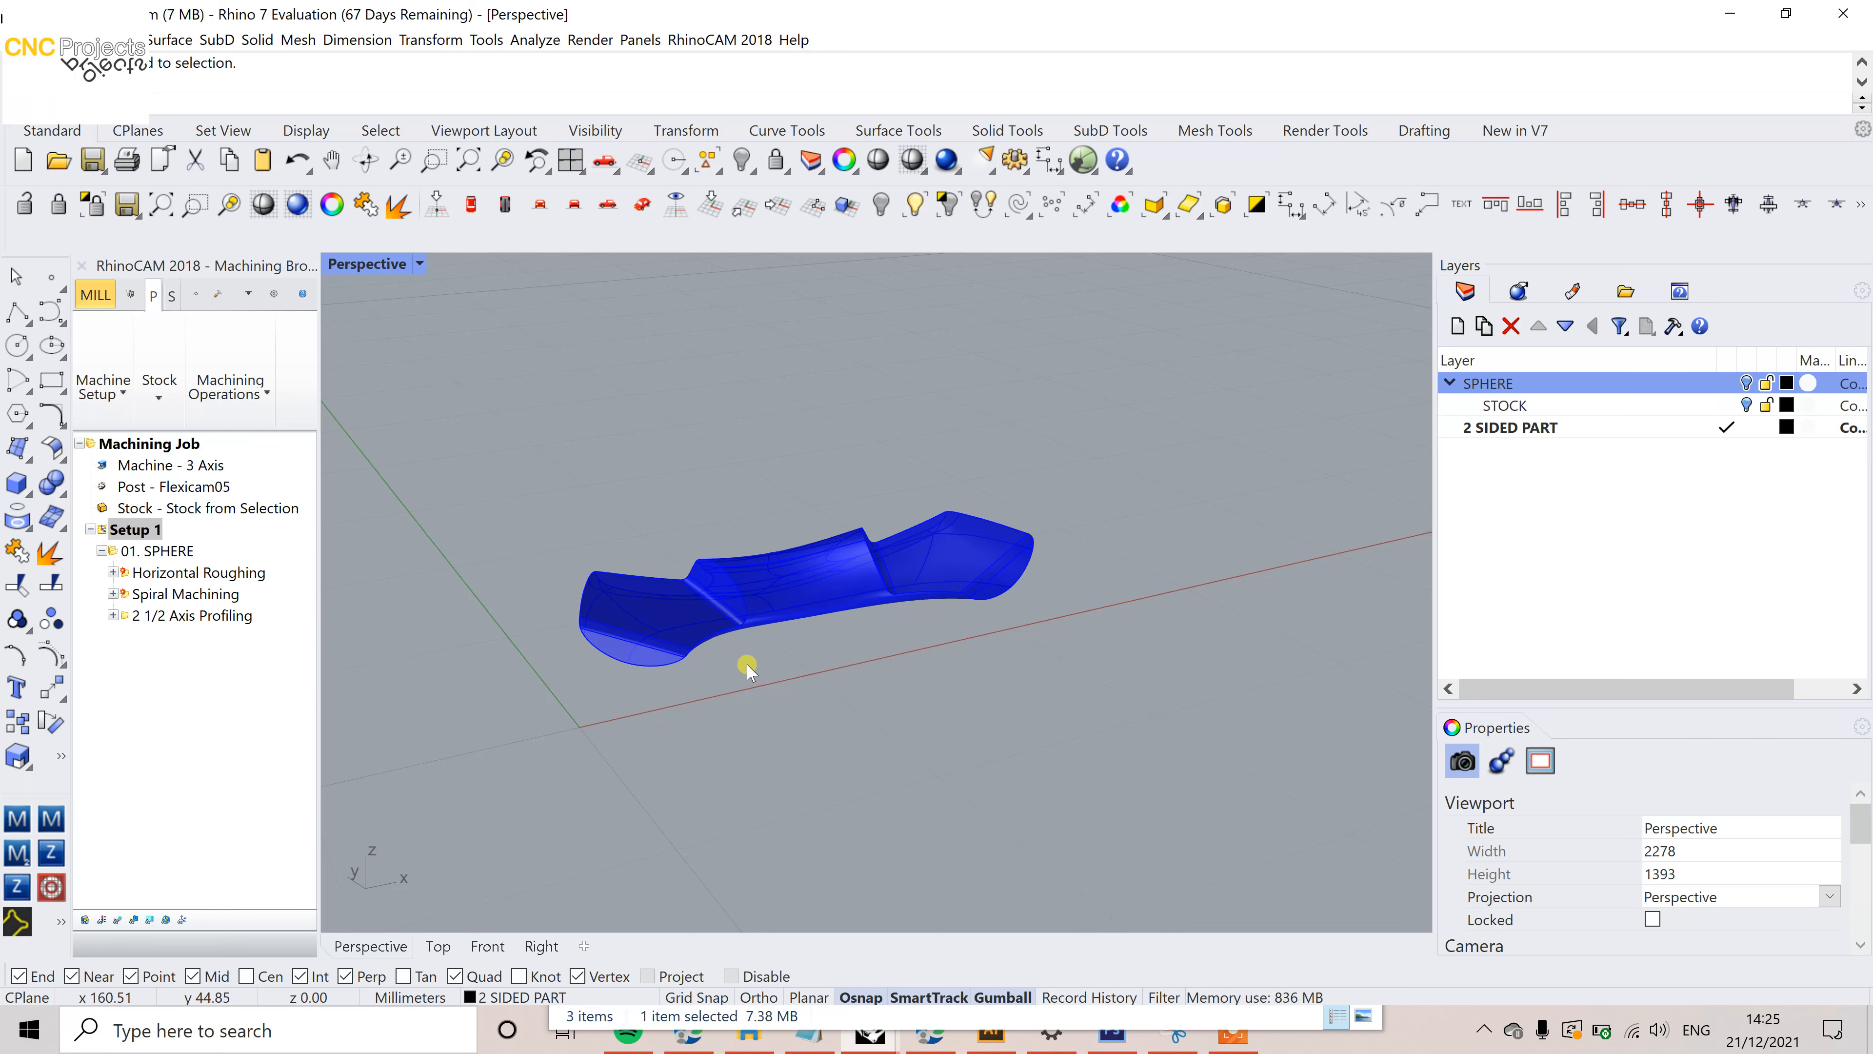
{"action": "right_click_drag", "start_coordinate": [739, 720], "coordinate": [834, 562]}
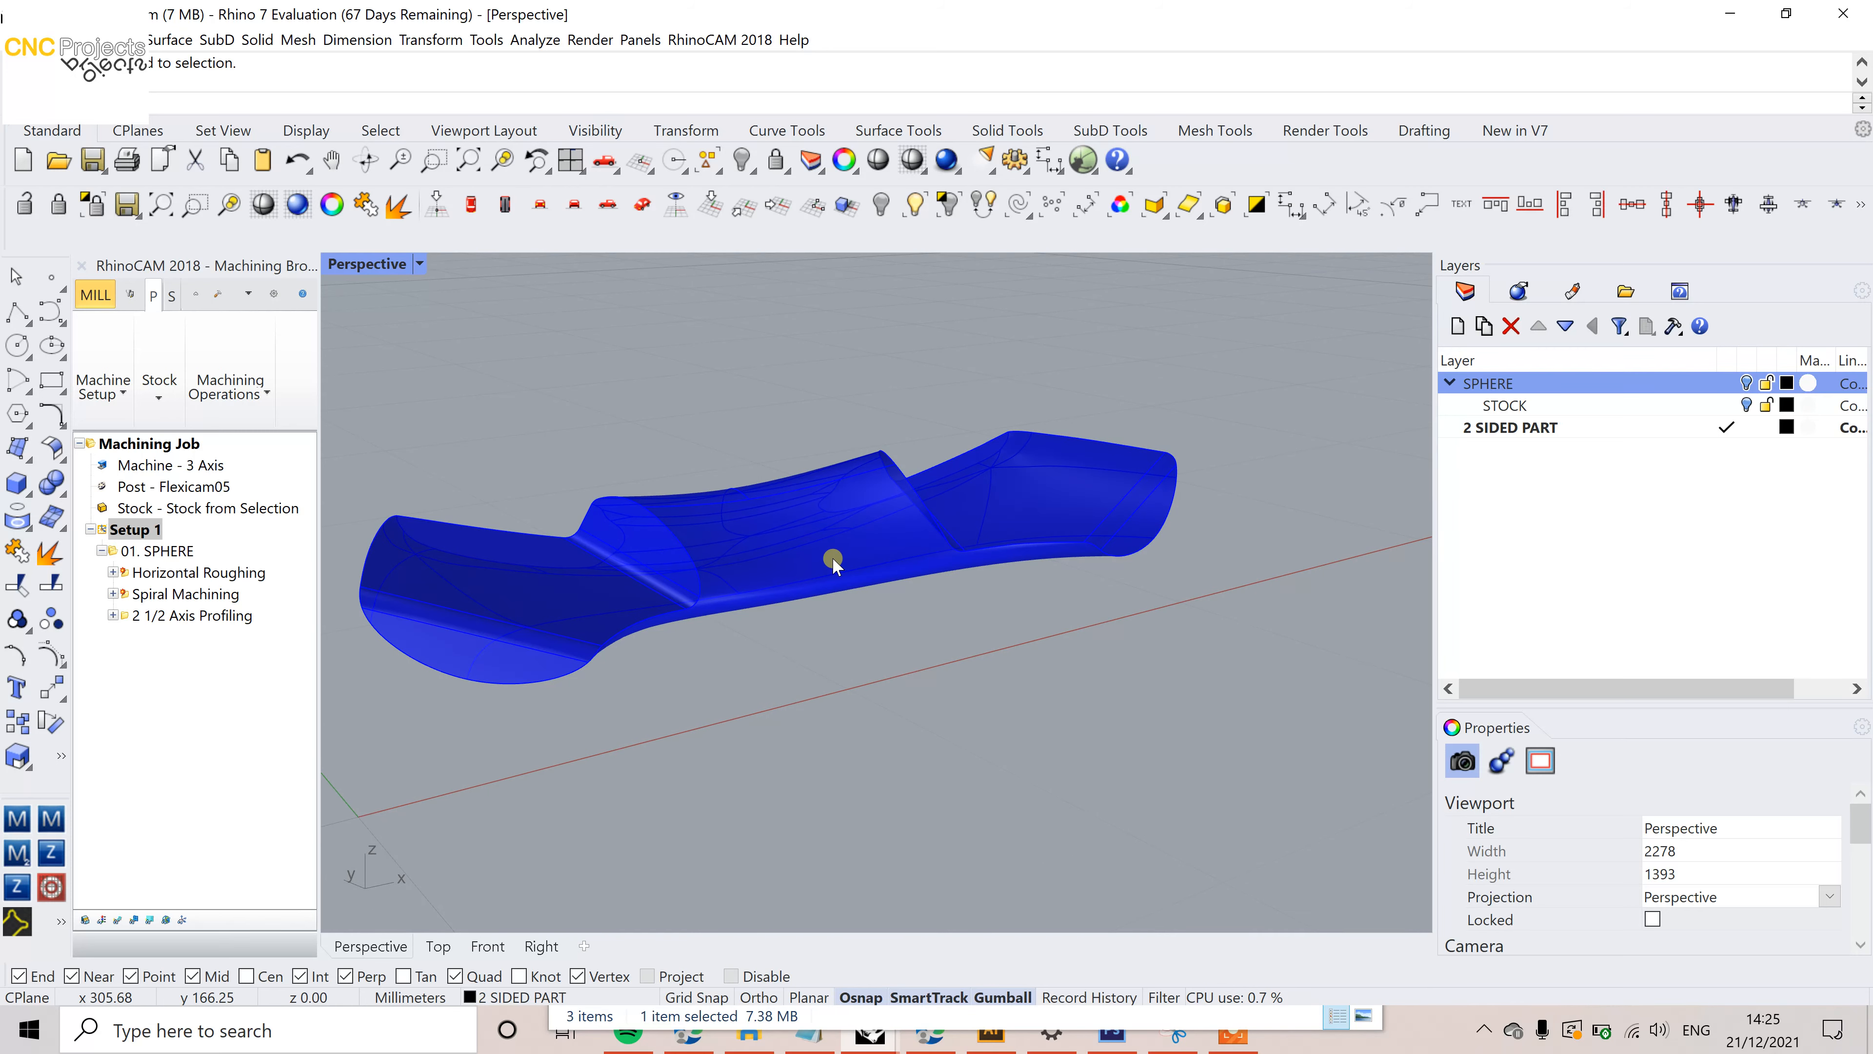